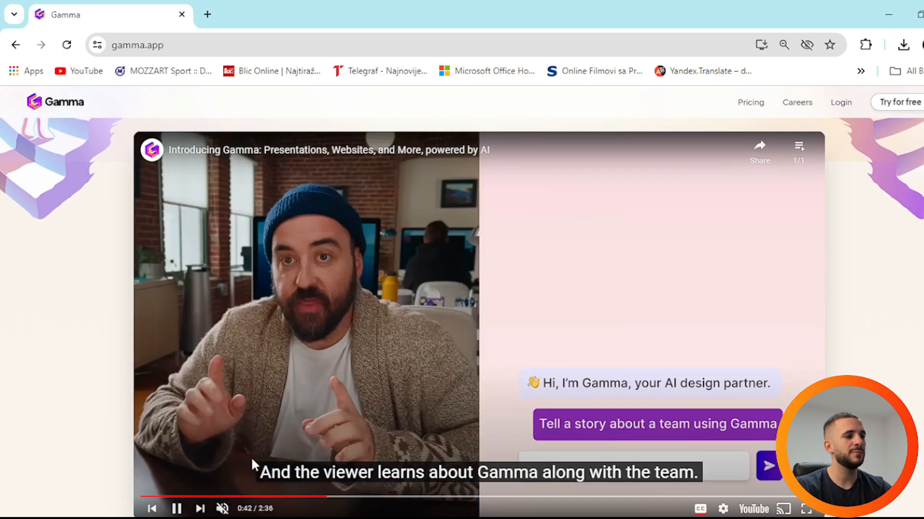
Look through the Gamma homepage, from the intro video and feature sections down to the closing banner.
scroll(861, 216, down, 1)
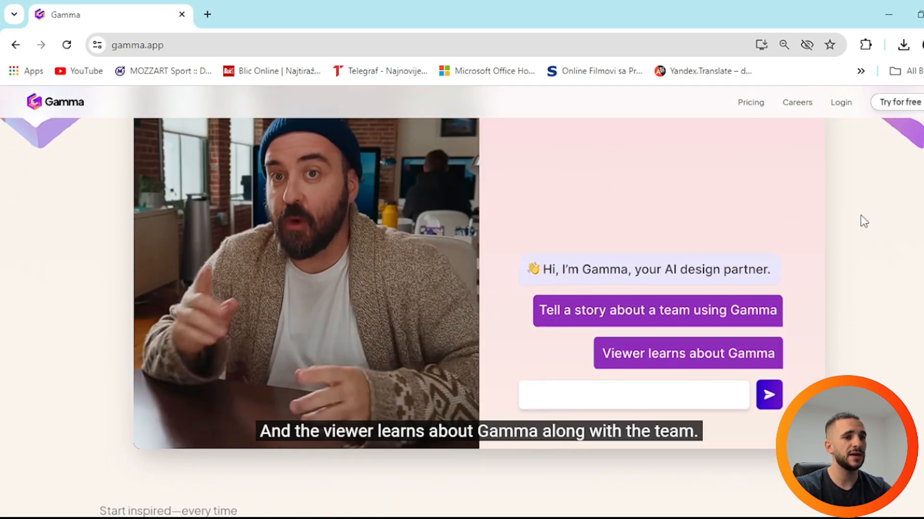
scroll(861, 220, up, 1)
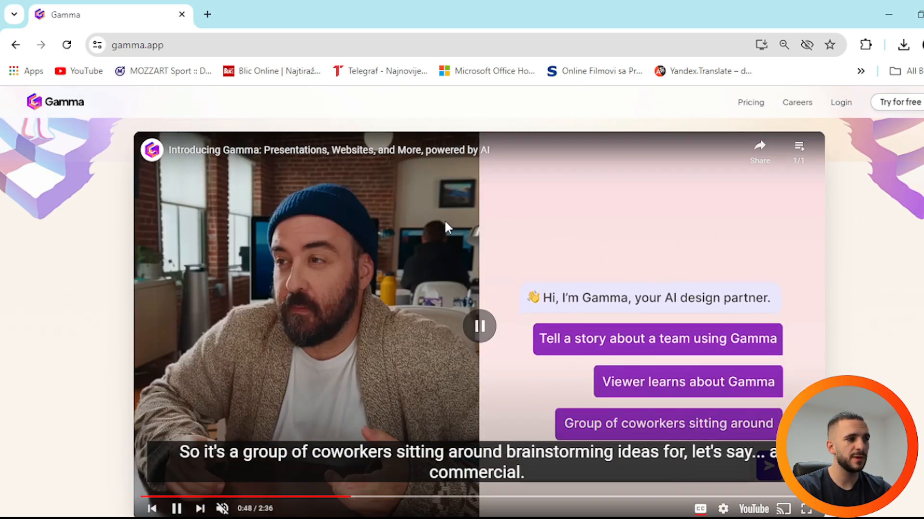
scroll(549, 205, down, 6)
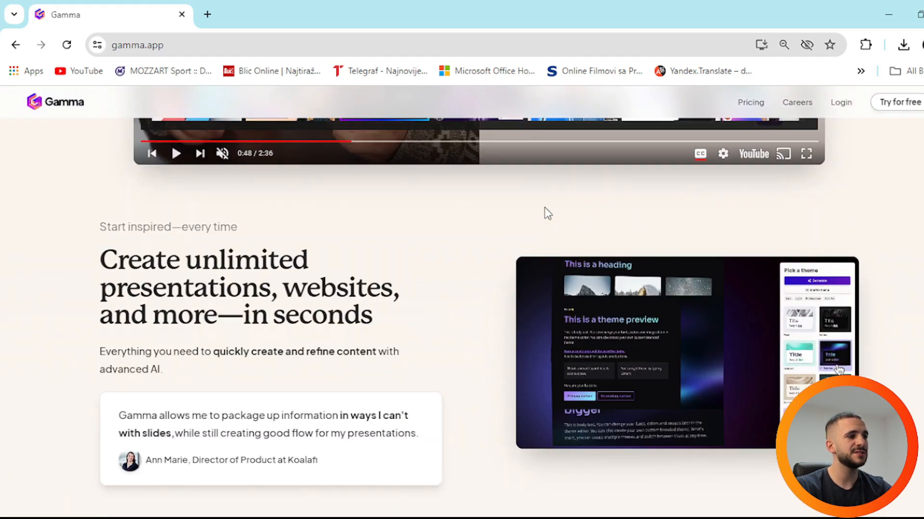
scroll(545, 208, down, 6)
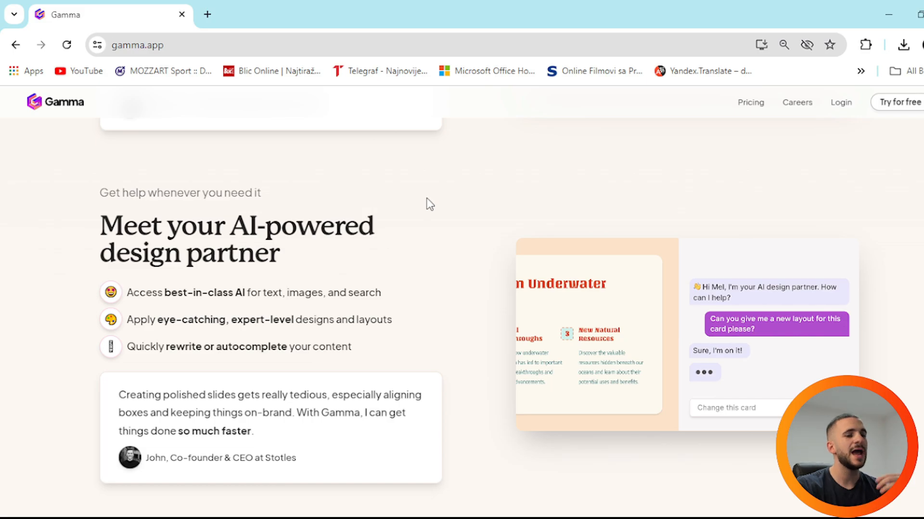
scroll(455, 178, down, 3)
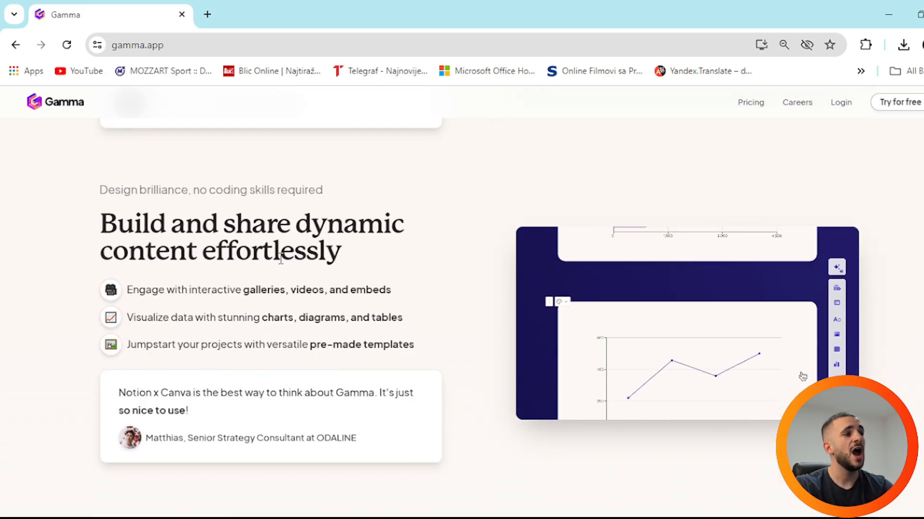
drag(110, 223, 447, 247)
scroll(447, 255, down, 5)
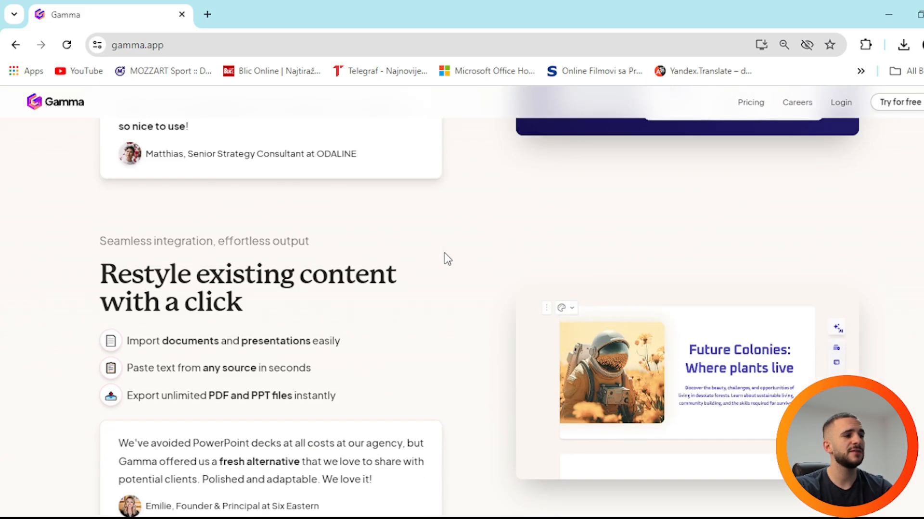
scroll(412, 249, down, 1)
scroll(411, 246, down, 4)
scroll(413, 243, down, 4)
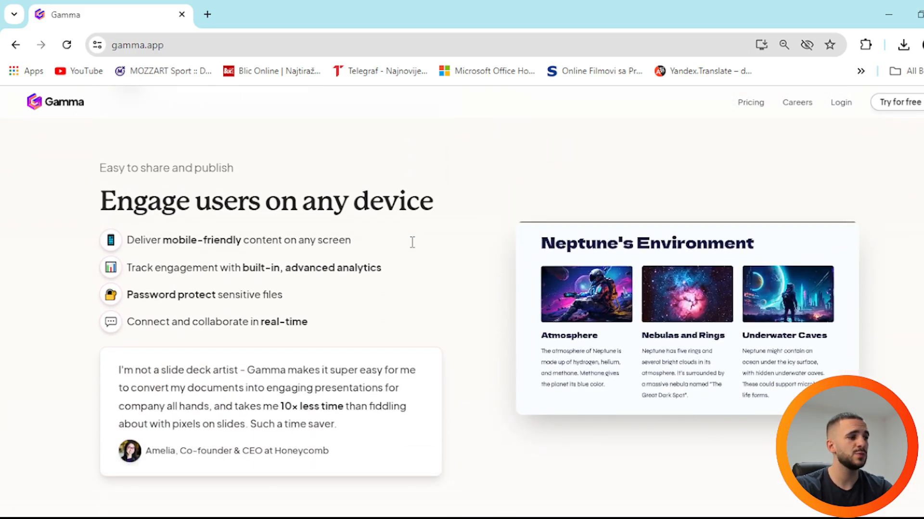
scroll(410, 245, down, 5)
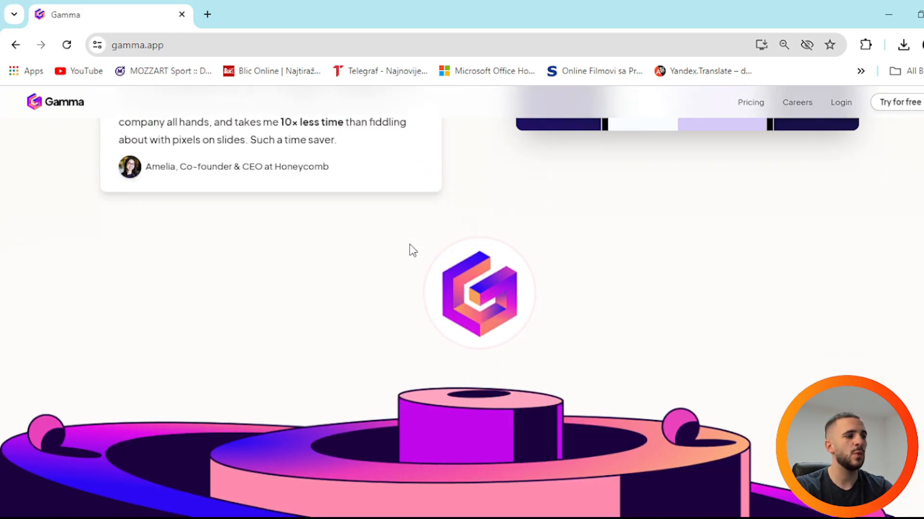
scroll(582, 250, down, 10)
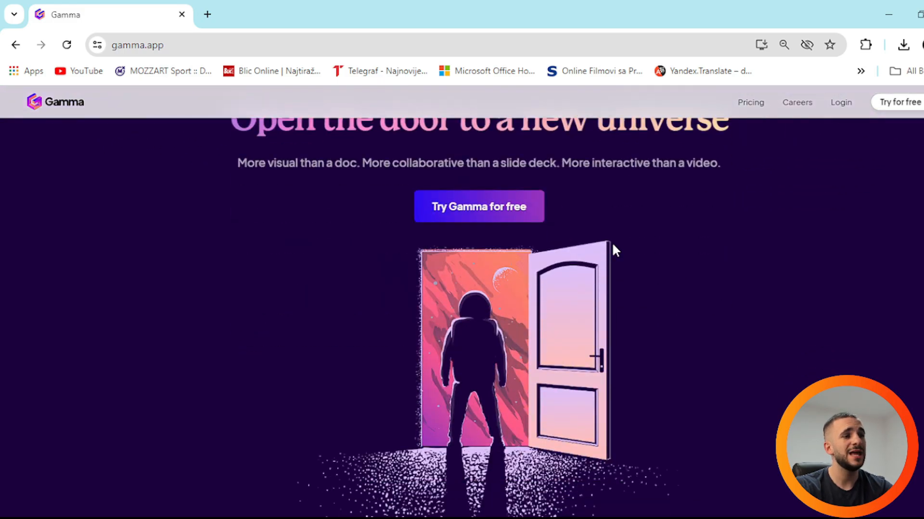
scroll(613, 247, up, 15)
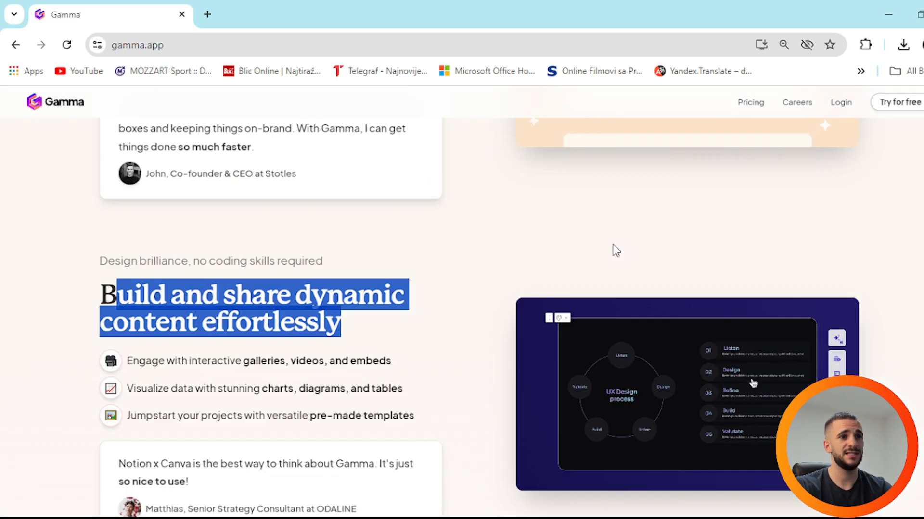
scroll(616, 250, up, 15)
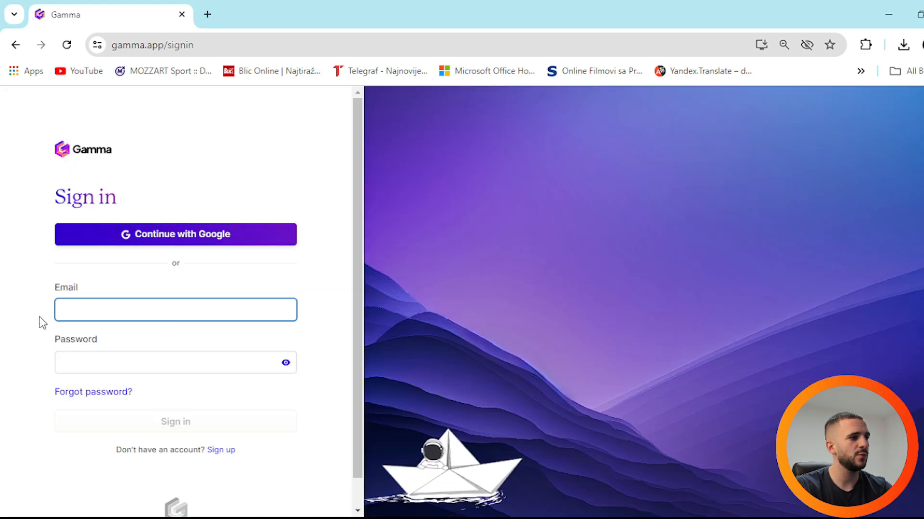
Sign in to the account and start a new AI creation generated from a one-line prompt.
click(188, 268)
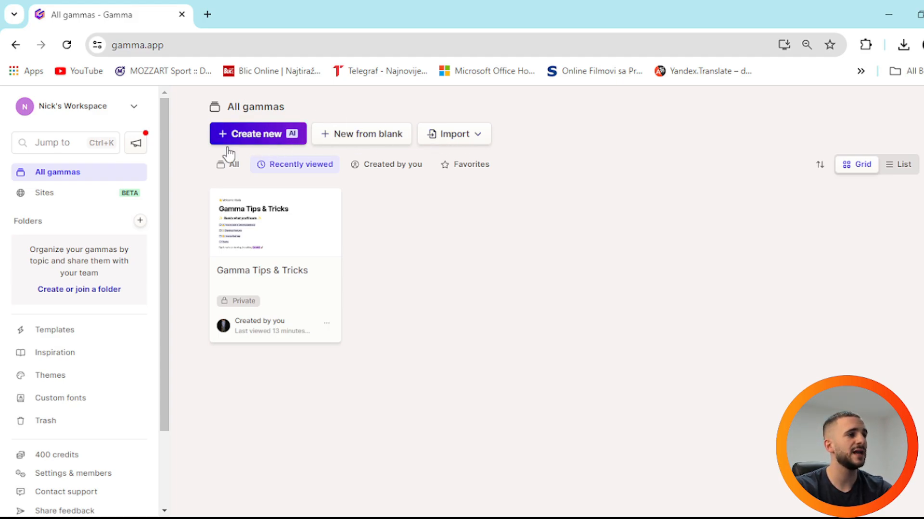
scroll(124, 197, down, 2)
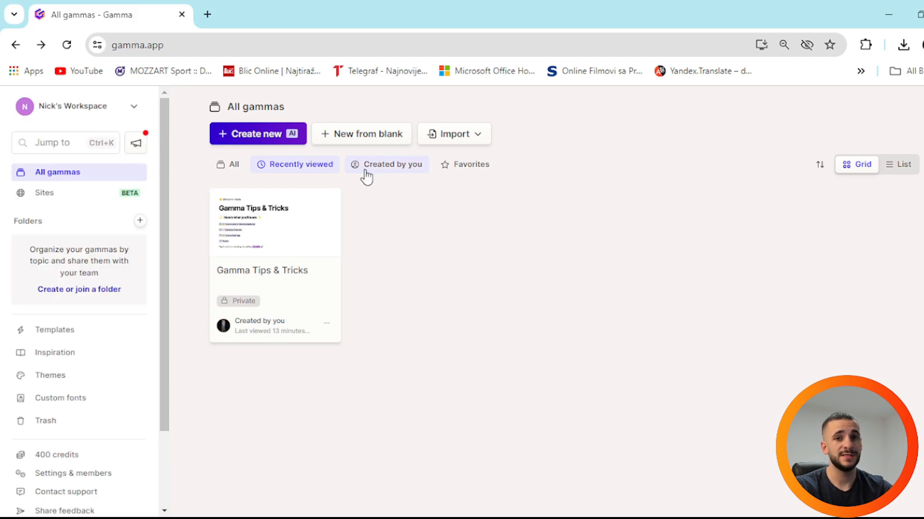
click(253, 139)
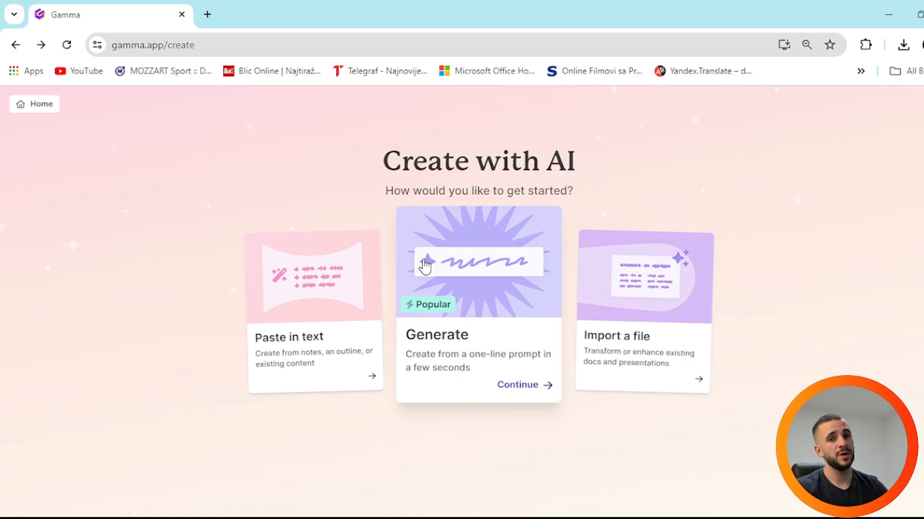
click(511, 394)
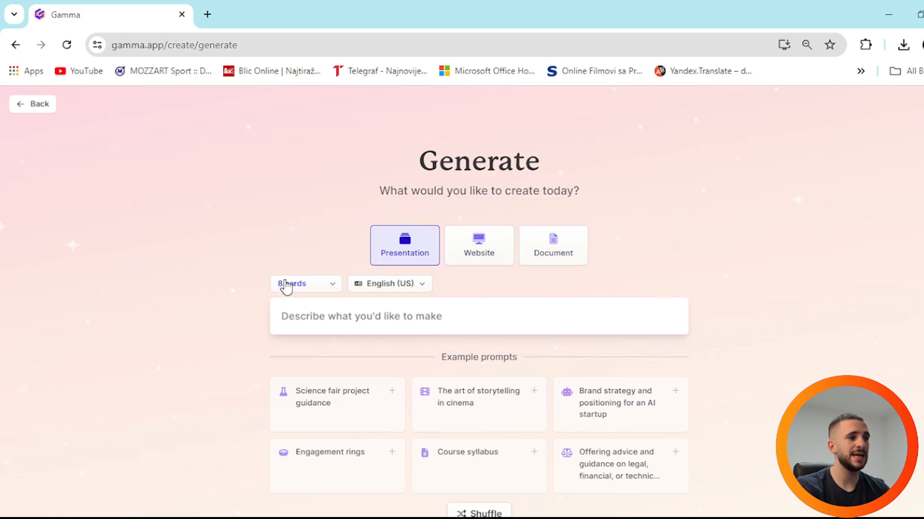
Check the card count options for the presentation and look over the example prompts.
click(304, 287)
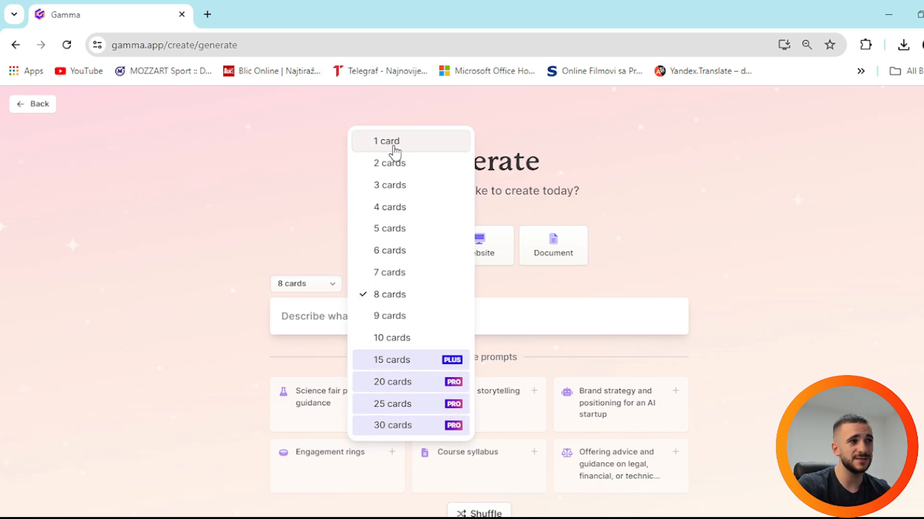
click(720, 201)
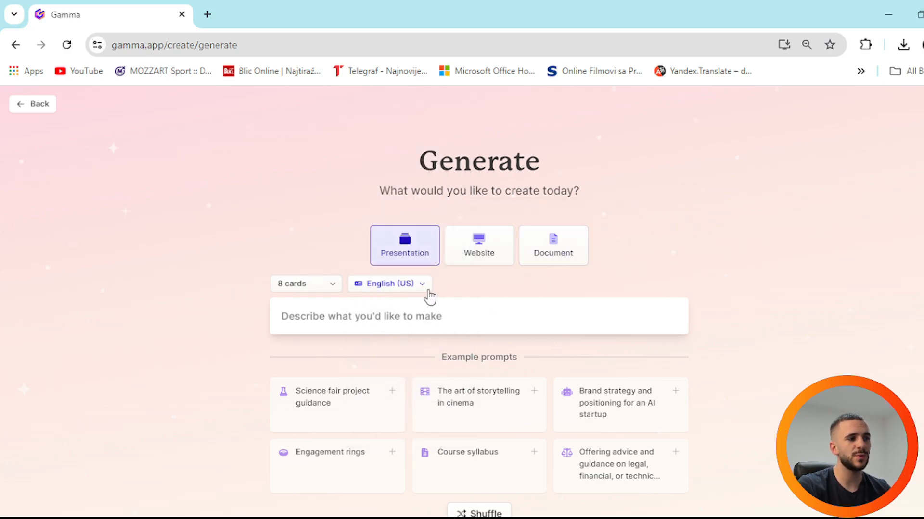
scroll(705, 234, down, 2)
click(367, 232)
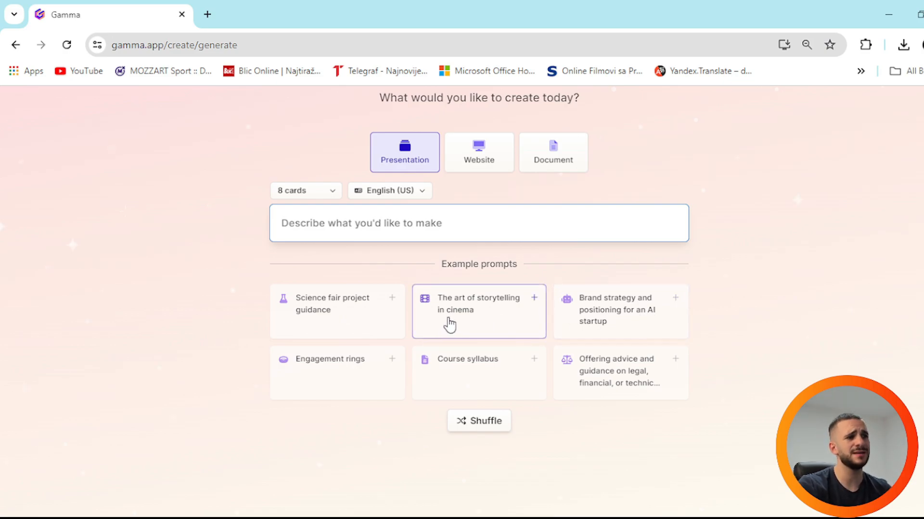
Shuffle the example prompts and generate a presentation outline from "Industrial revolution lesson".
click(504, 426)
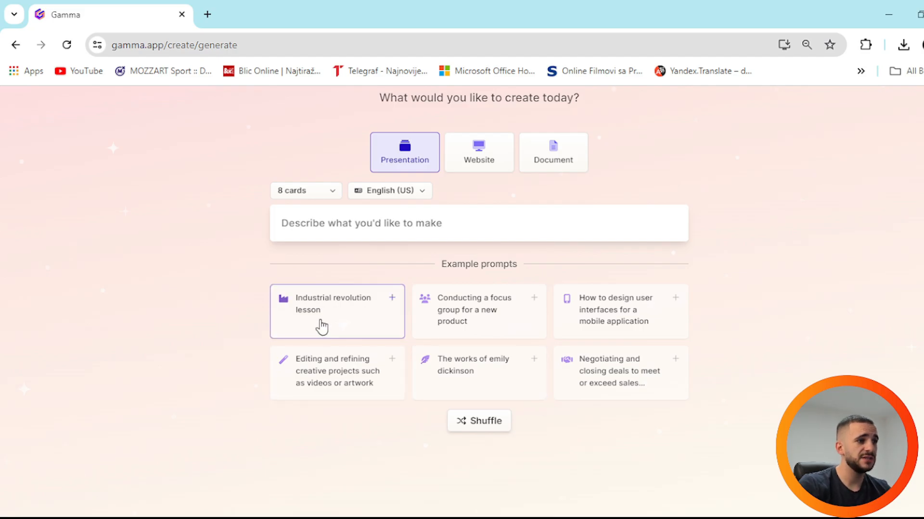
click(340, 323)
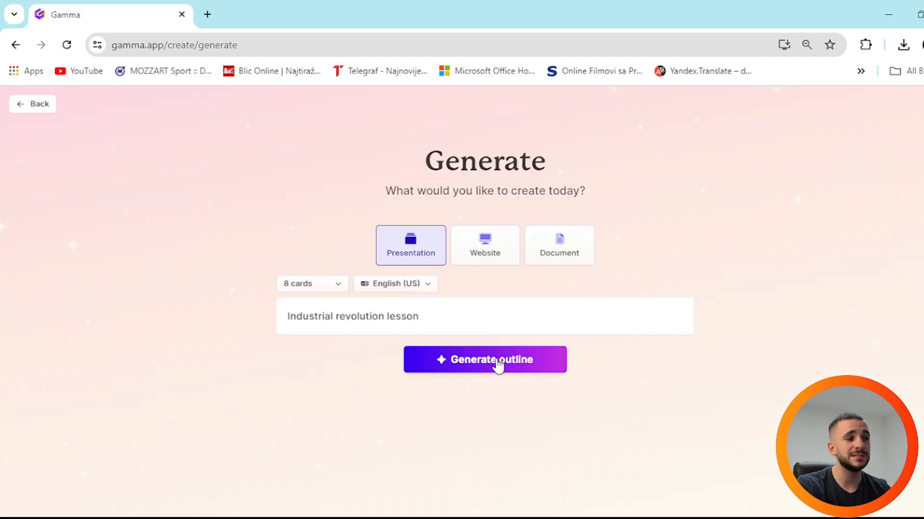
click(498, 367)
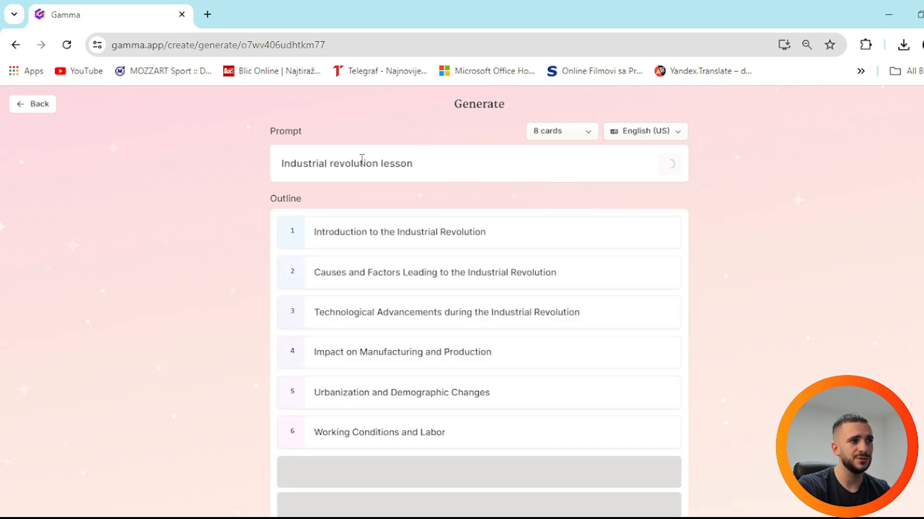
Delete the "Urbanization and Demographic Changes" card from the outline.
scroll(448, 241, down, 5)
scroll(460, 293, up, 3)
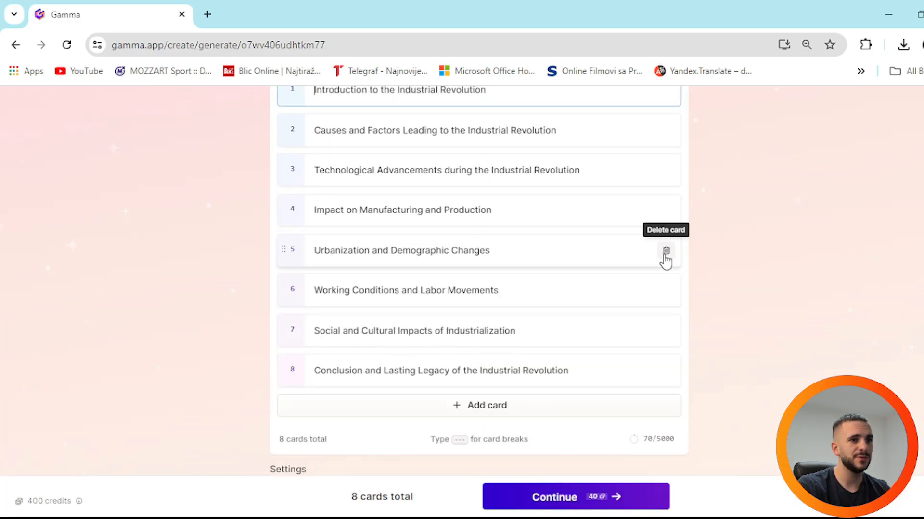
click(665, 255)
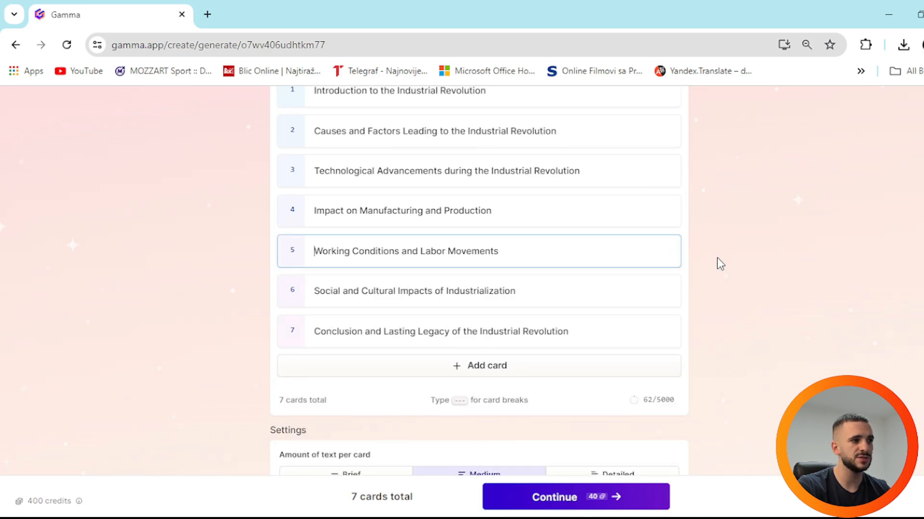
scroll(717, 262, up, 3)
scroll(356, 194, down, 4)
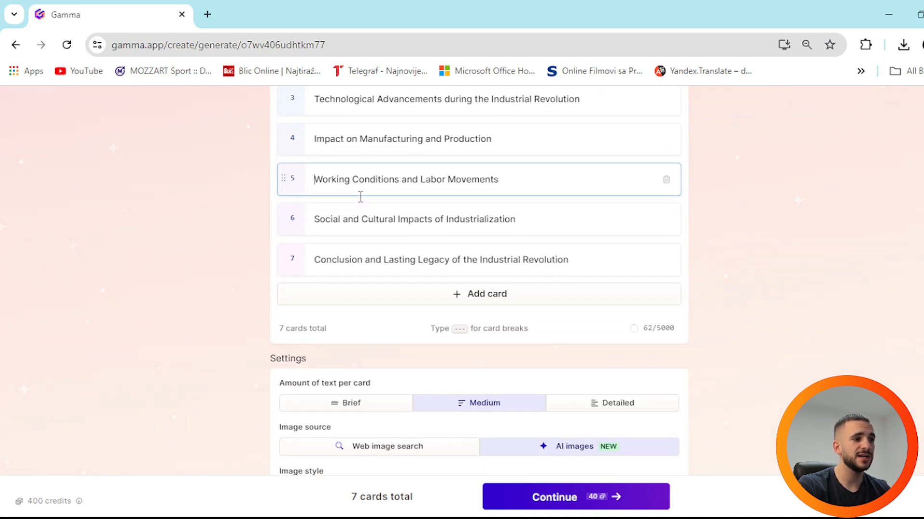
Check the available image models in the outline settings, keep Playground 2.5, and continue to theme selection.
scroll(337, 279, down, 3)
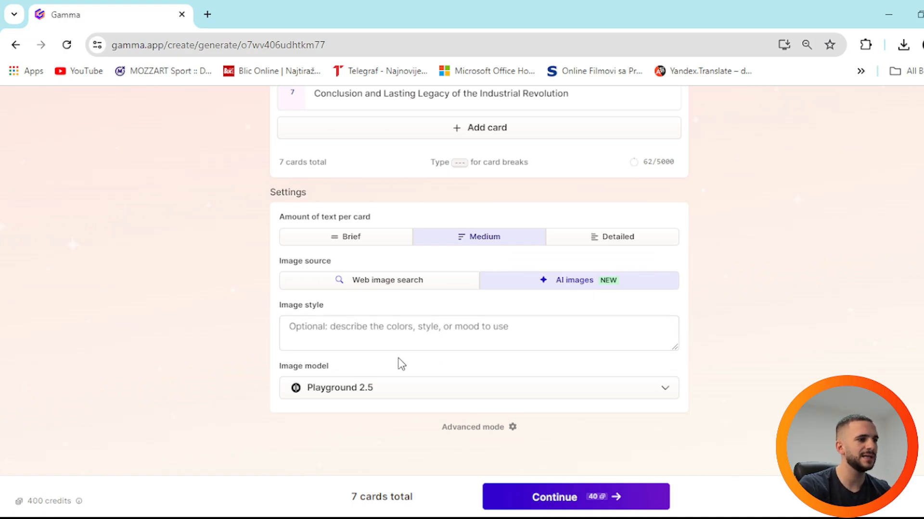
click(399, 391)
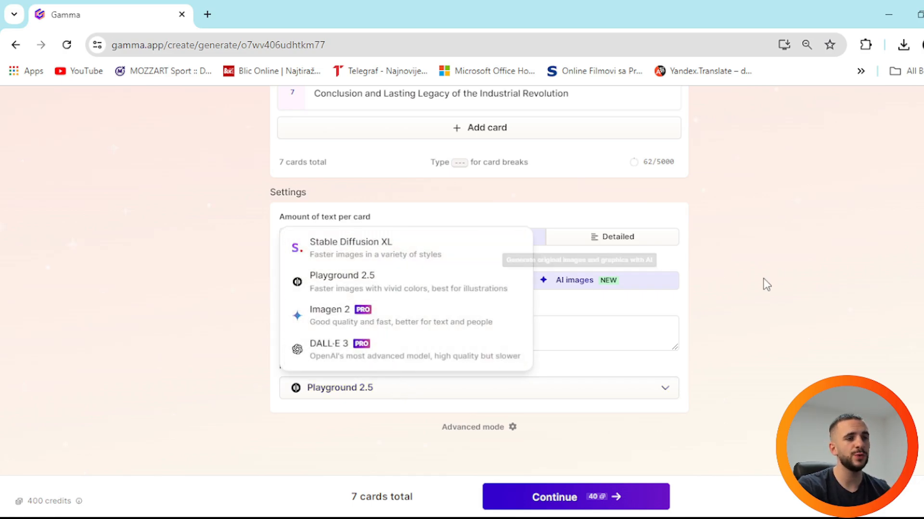
click(774, 259)
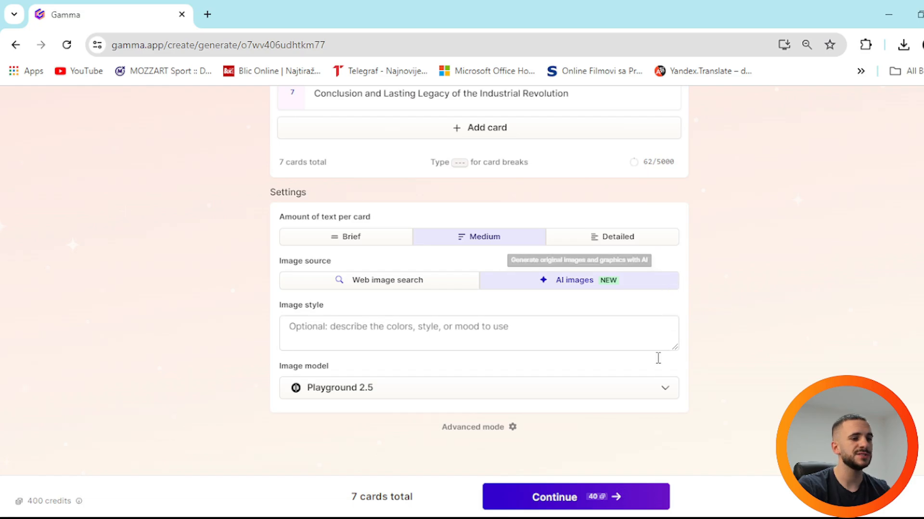
click(562, 500)
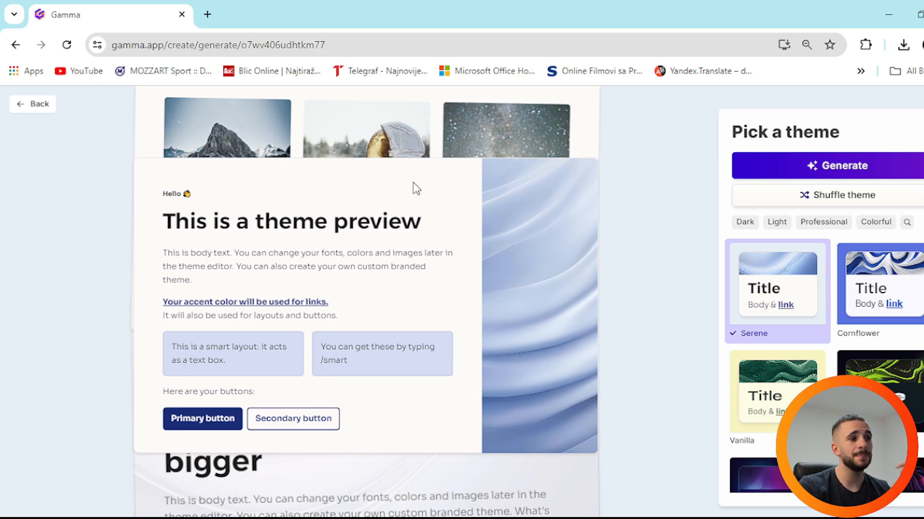
Select the Cornflower theme and examine its preview.
scroll(587, 330, down, 1)
click(884, 252)
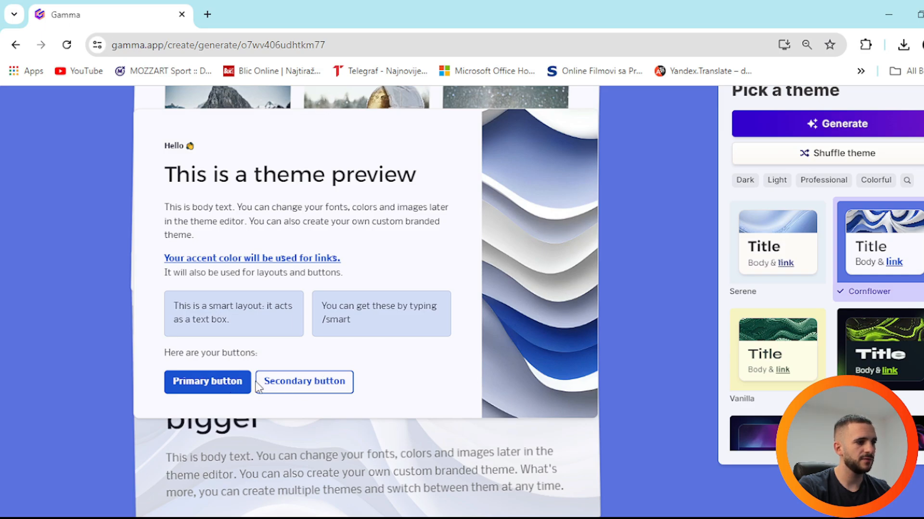
scroll(515, 301, up, 1)
scroll(648, 268, down, 1)
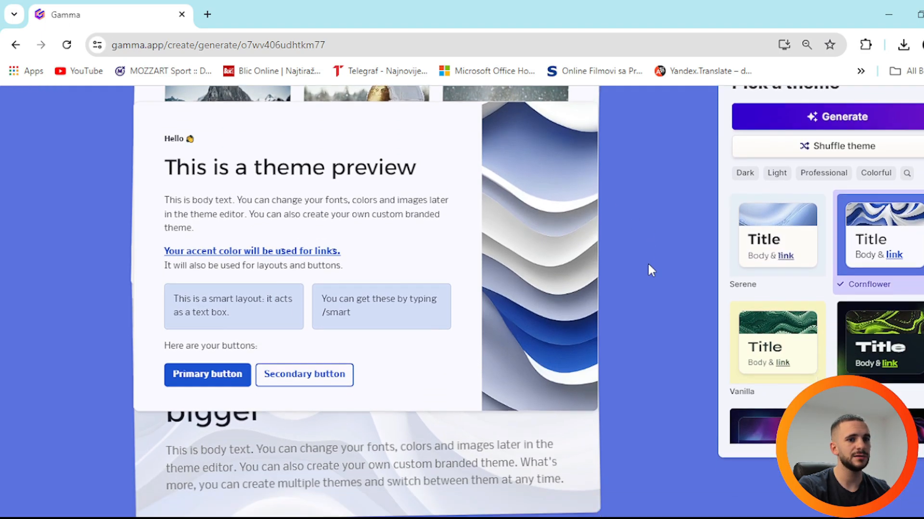
scroll(648, 274, up, 1)
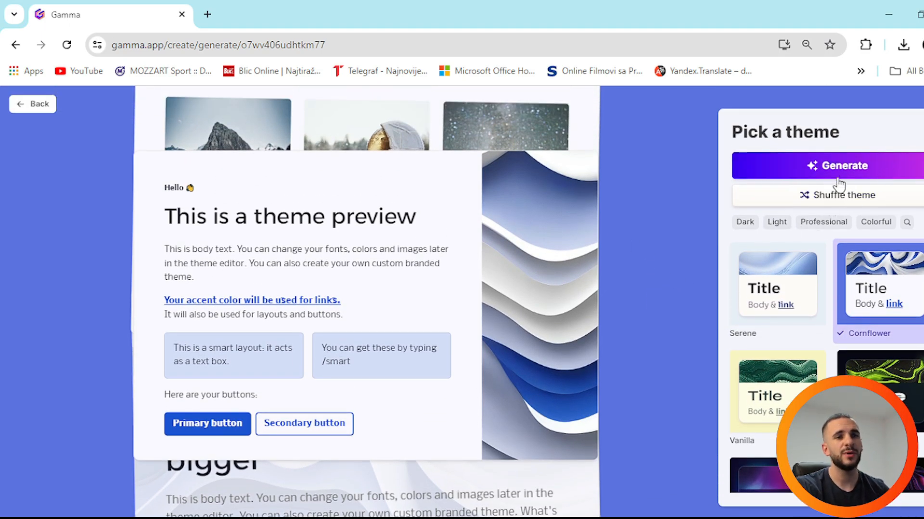
Shuffle the theme suggestions and generate the presentation with the Chimney Smoke theme.
click(837, 197)
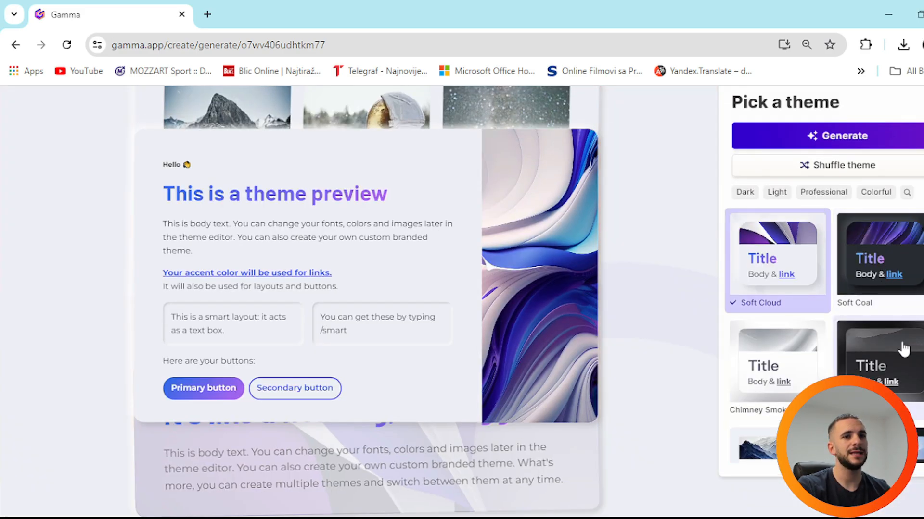
click(782, 369)
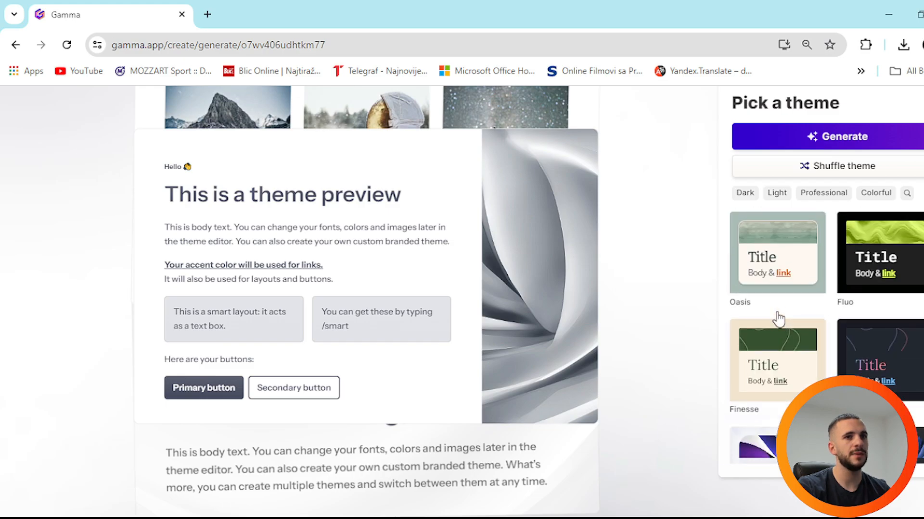
click(852, 144)
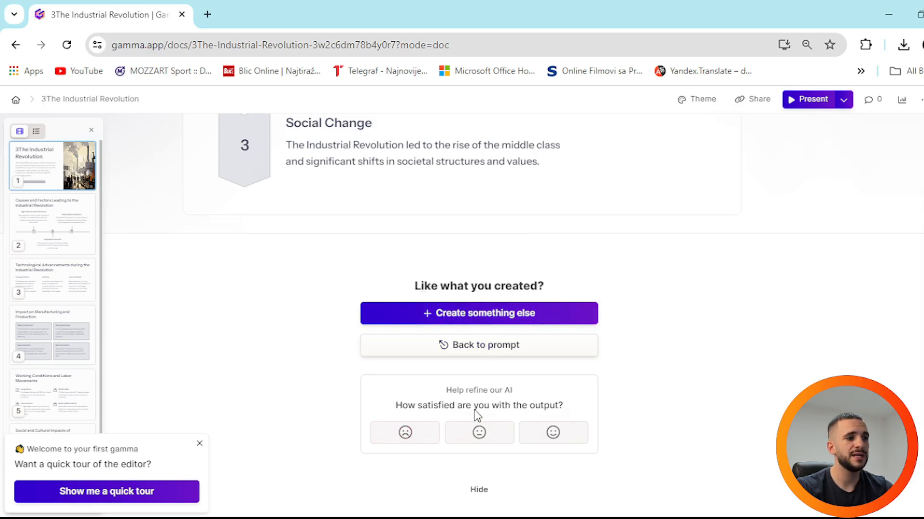
Remove the stray "3" from the first card's title so it reads "The Industrial Revolution".
scroll(732, 330, up, 20)
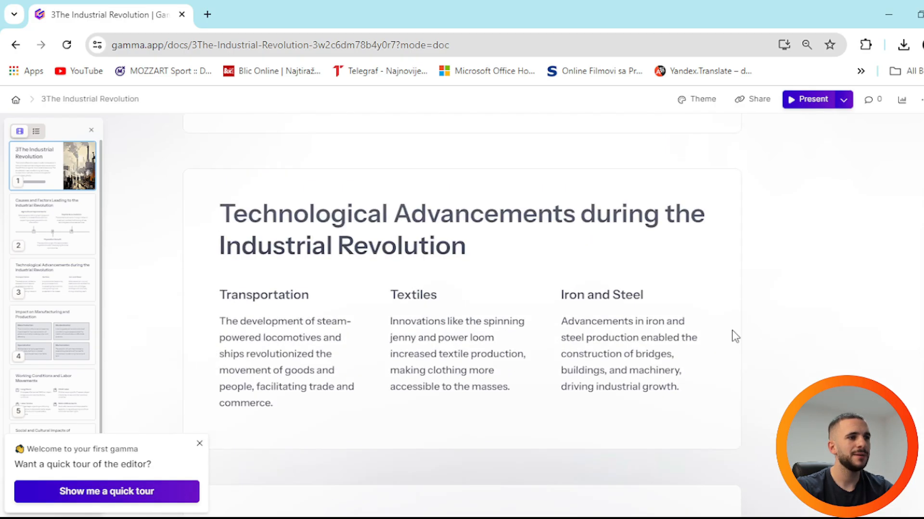
scroll(734, 332, up, 3)
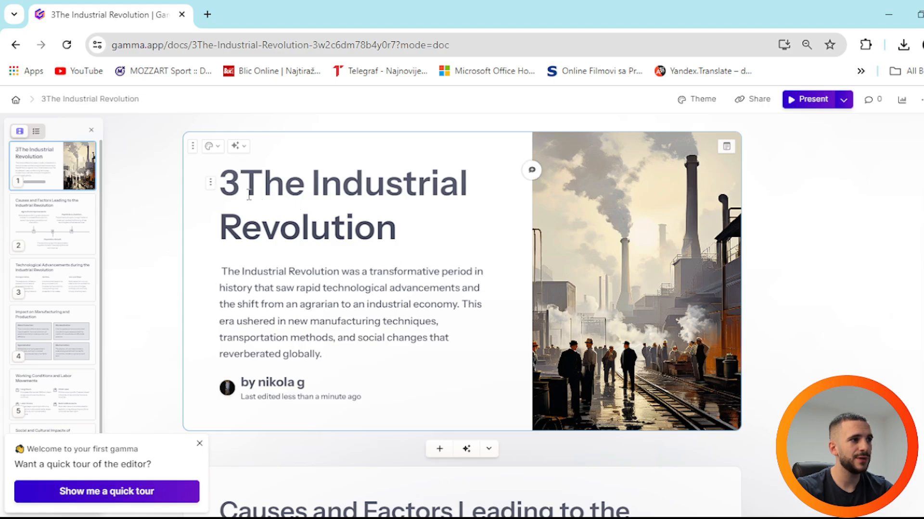
key(BackSpace)
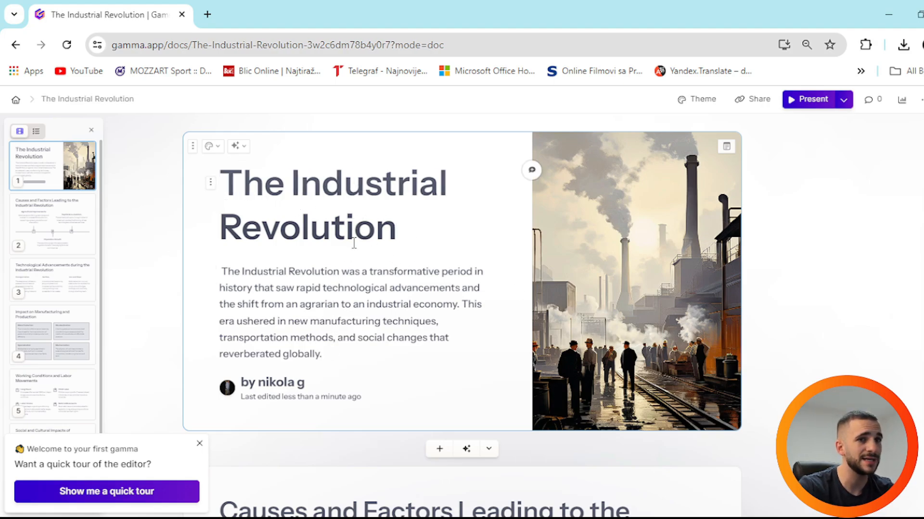
Have the AI editor rewrite the first card for a 5 year old, using the suggested version titled "The Big Changes".
click(674, 228)
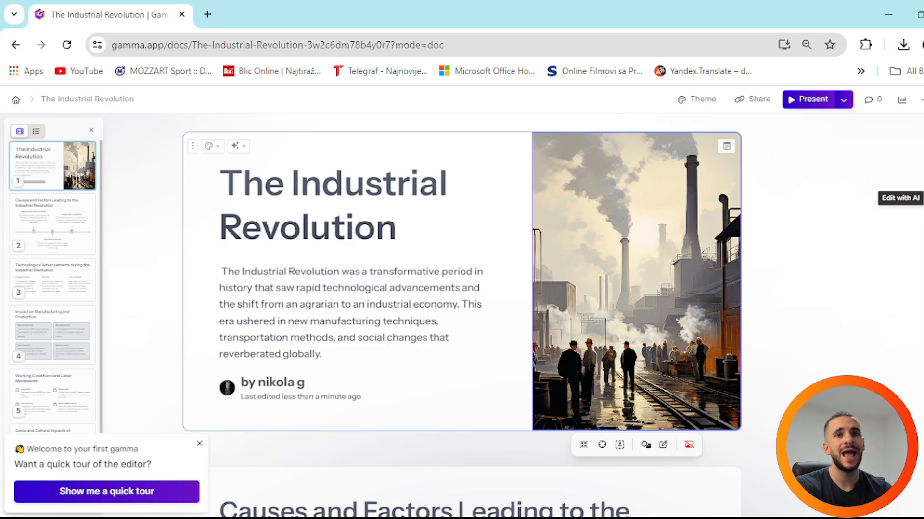
click(921, 198)
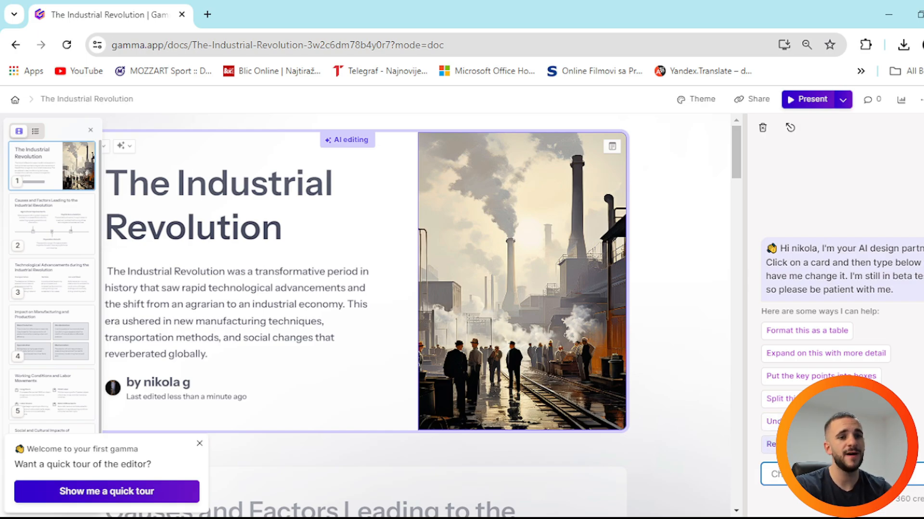
click(772, 443)
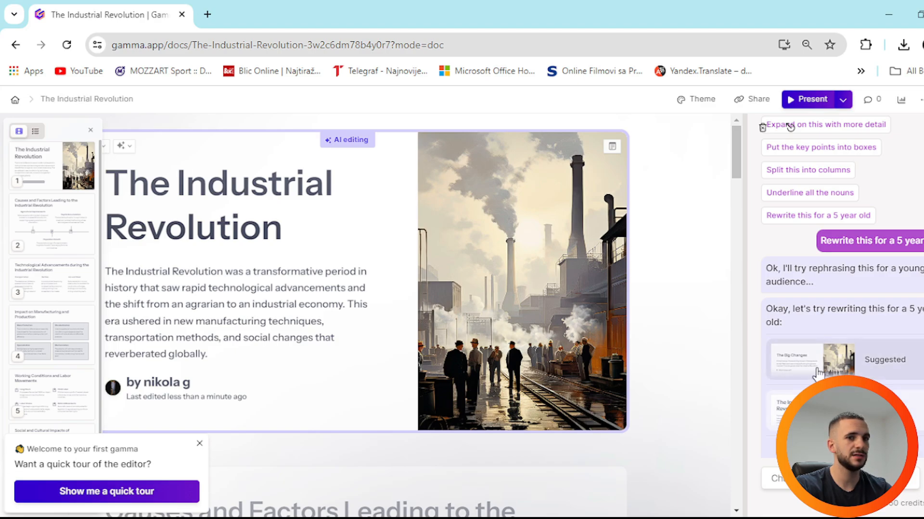
mouse_move(816, 373)
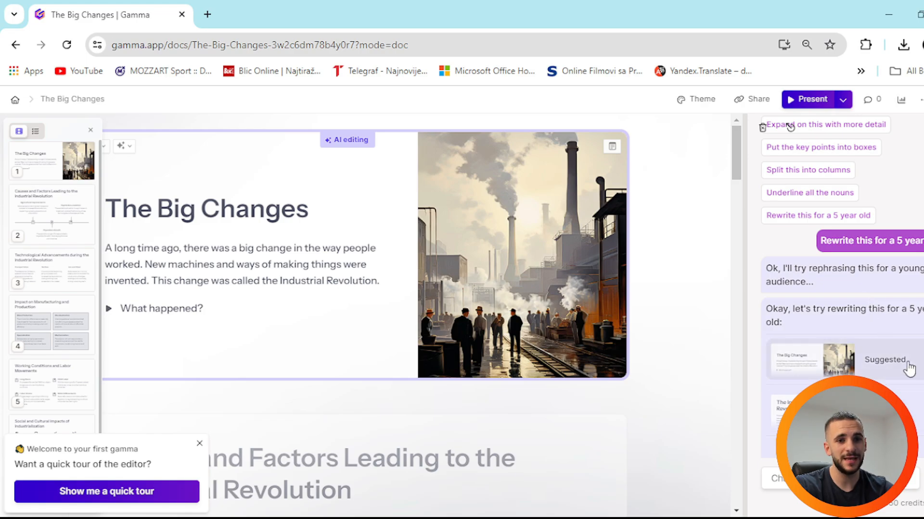
scroll(728, 394, down, 5)
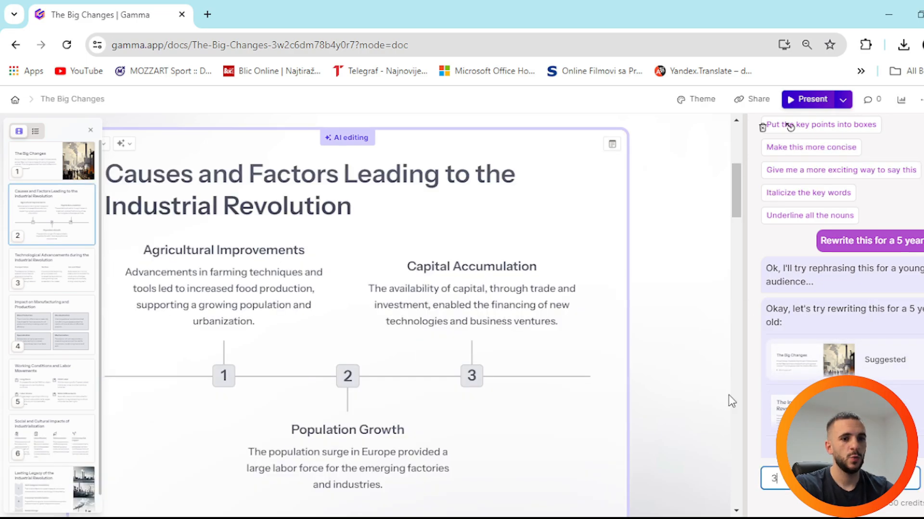
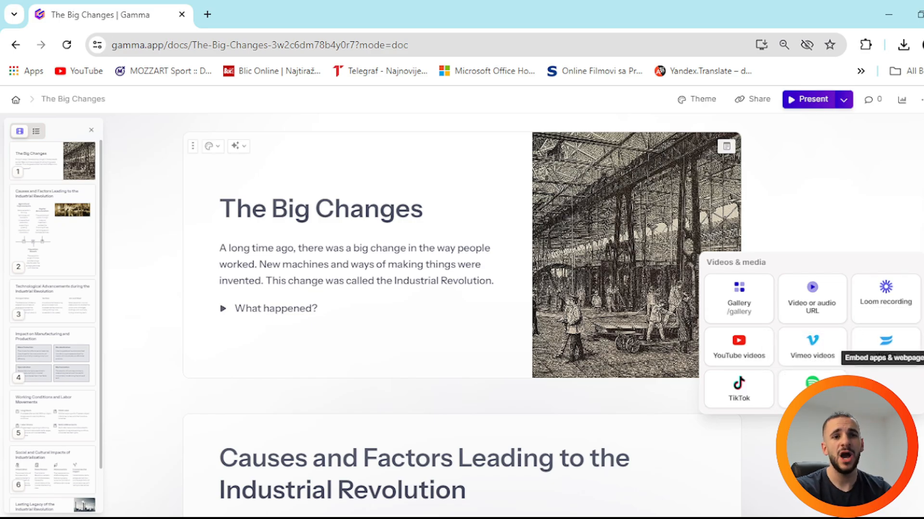
Examine the insertable media, embed and chart options, and review the cards of the presentation.
scroll(888, 356, down, 5)
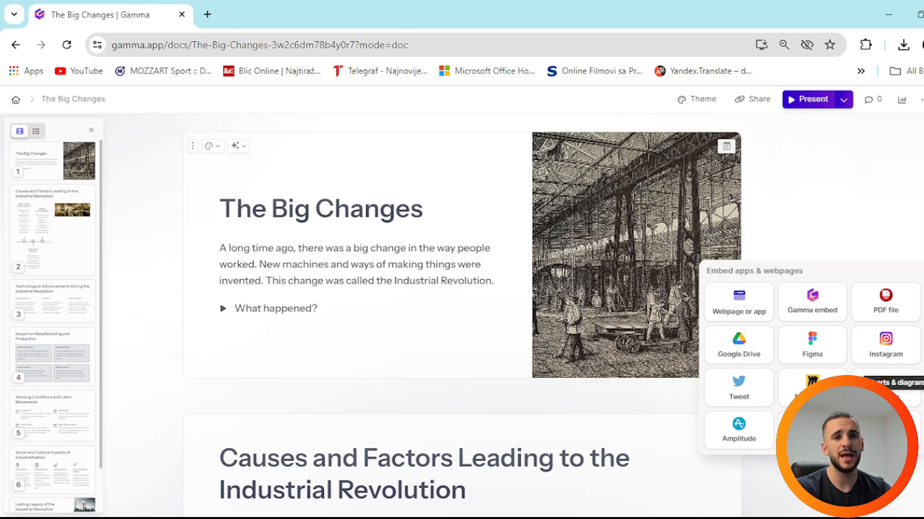
scroll(806, 313, down, 5)
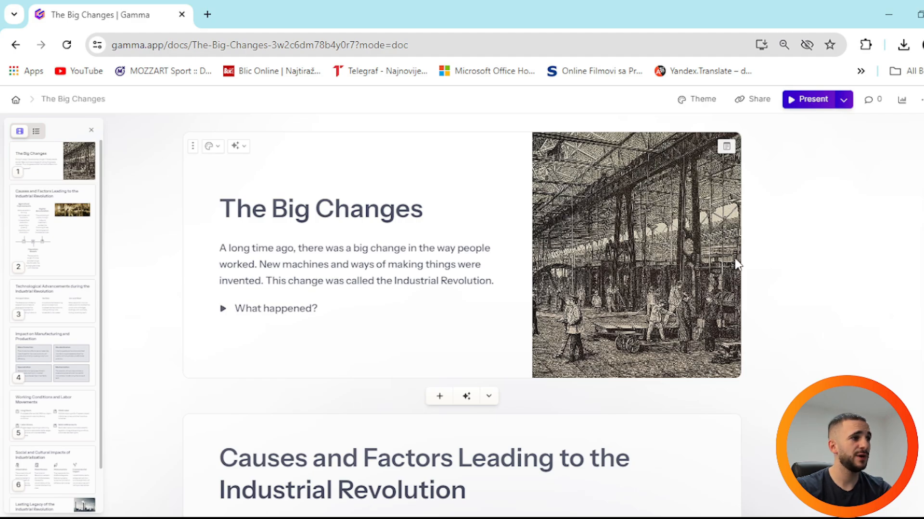
scroll(736, 262, down, 9)
scroll(735, 259, down, 10)
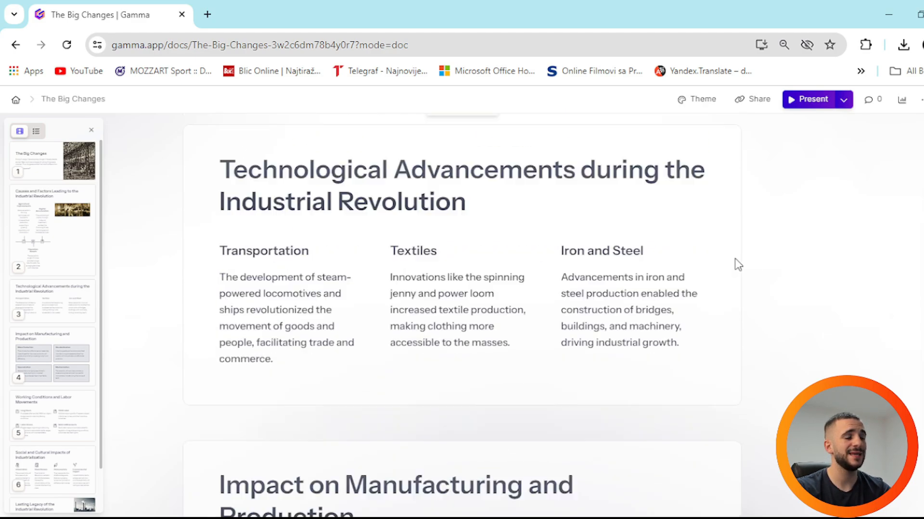
scroll(68, 261, down, 2)
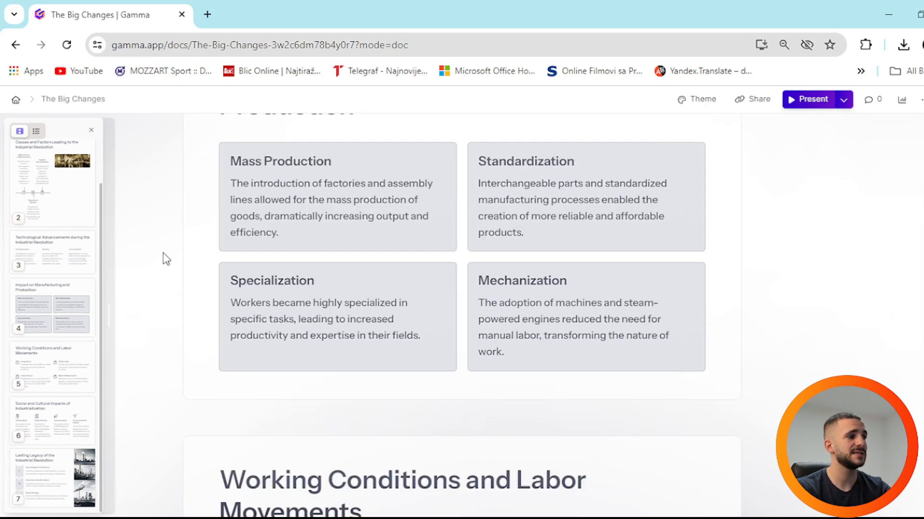
scroll(600, 249, up, 8)
scroll(601, 246, up, 6)
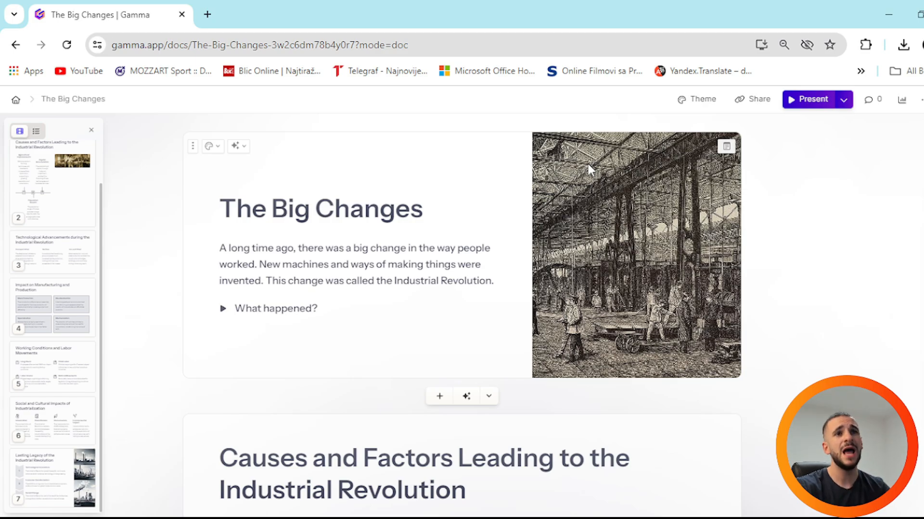
Present from "The Big Changes", go through the cards up to "Impact on Manufacturing and Production", and exit the presentation.
click(810, 101)
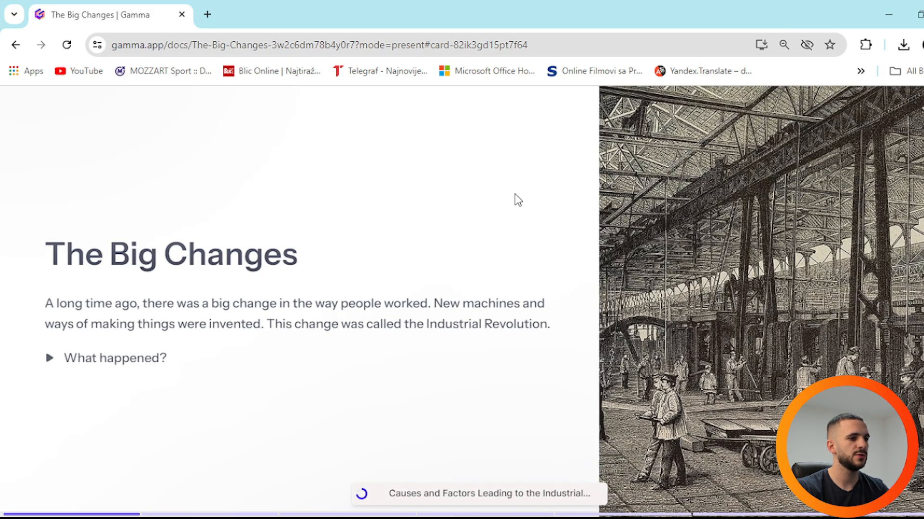
key(Right)
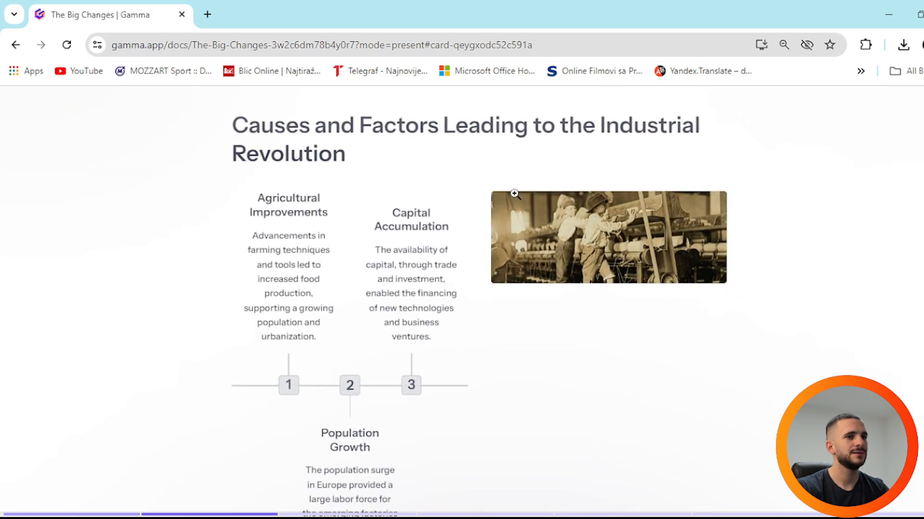
scroll(514, 194, down, 1)
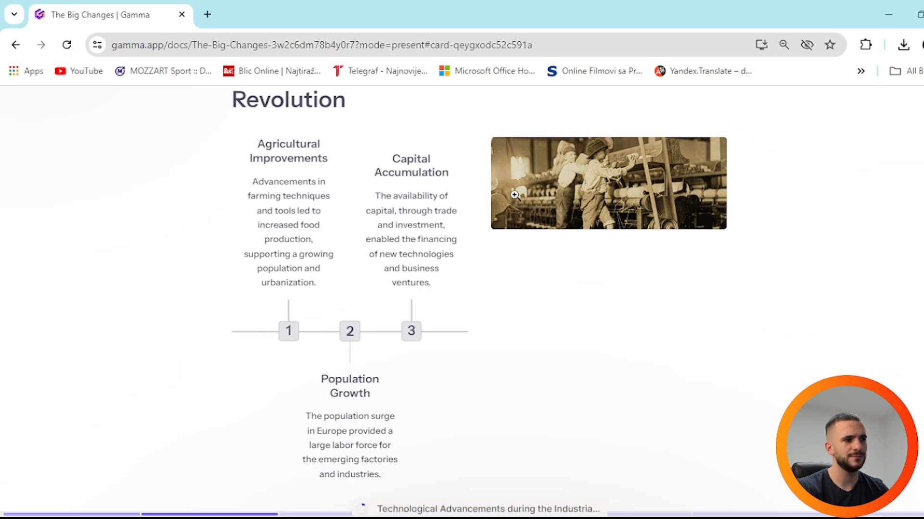
scroll(475, 262, down, 2)
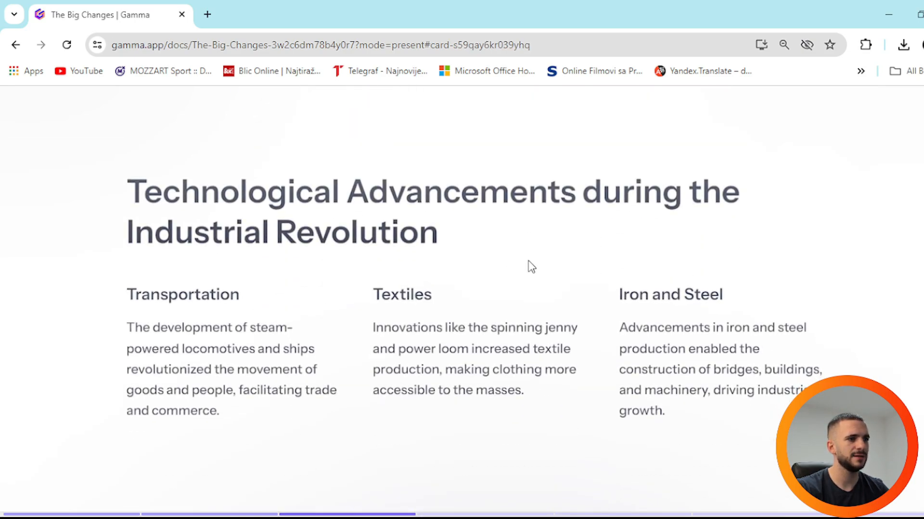
scroll(531, 267, down, 2)
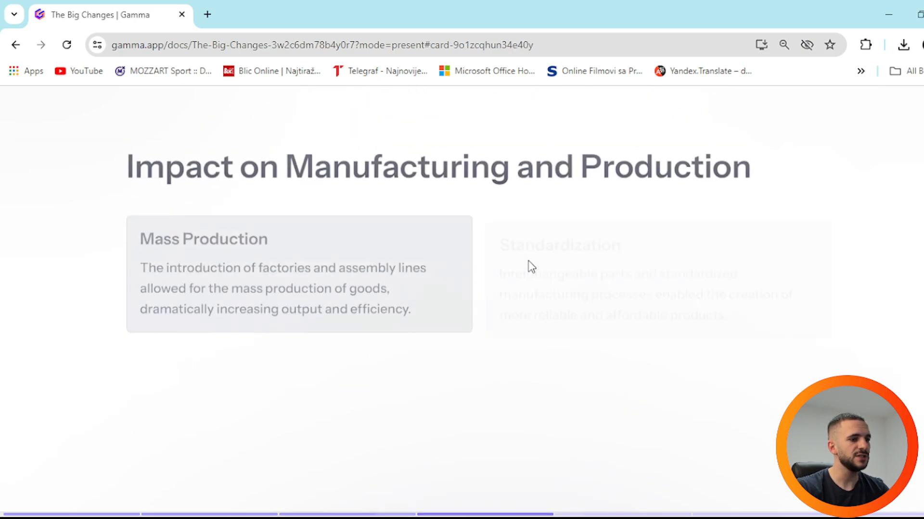
scroll(531, 267, down, 1)
scroll(604, 233, up, 2)
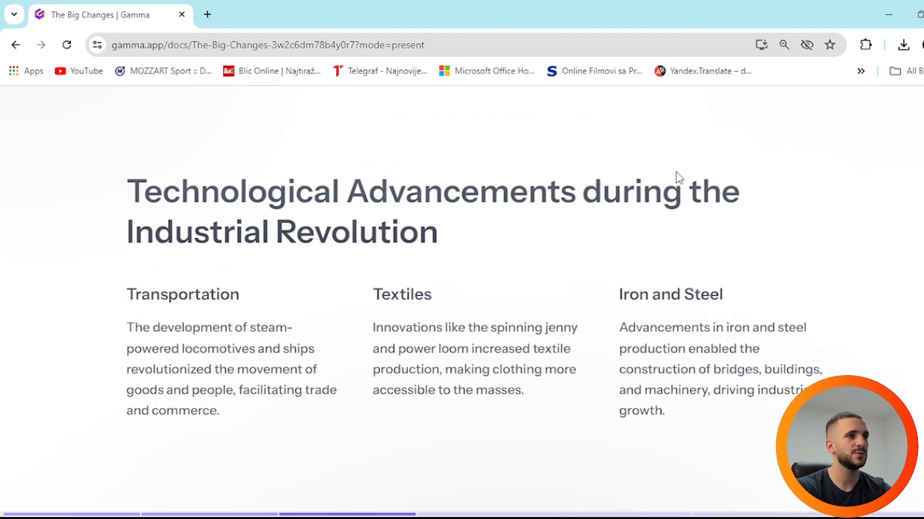
key(Escape)
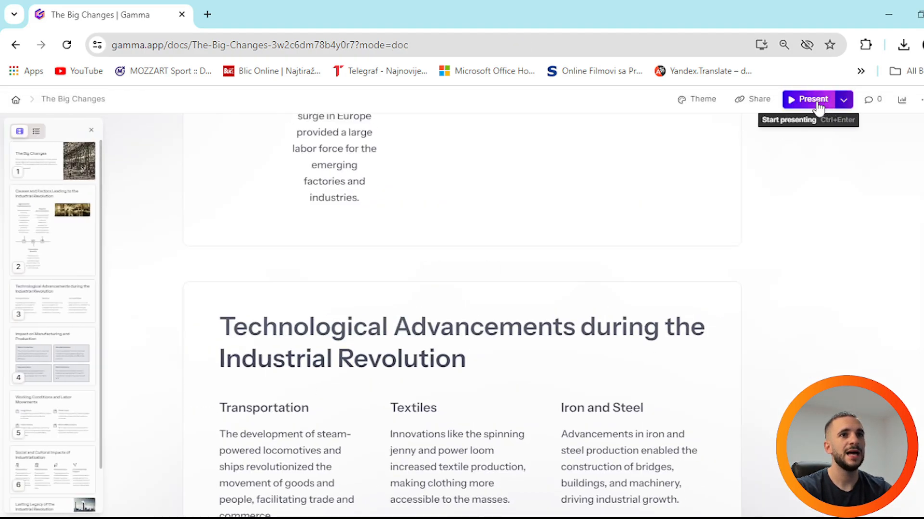
Present again from "Technological Advancements during the Industrial Revolution", go back one card, and return to the start of the document.
click(818, 102)
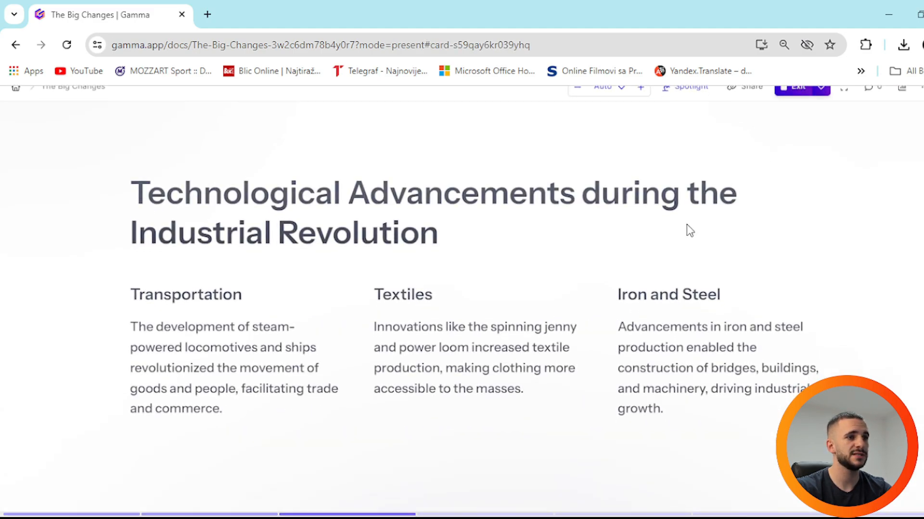
scroll(789, 152, up, 2)
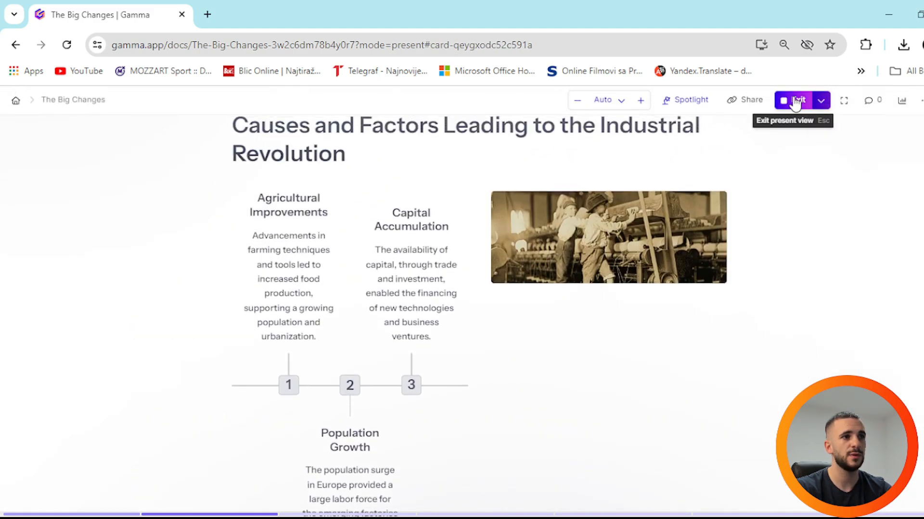
click(796, 102)
scroll(806, 154, up, 5)
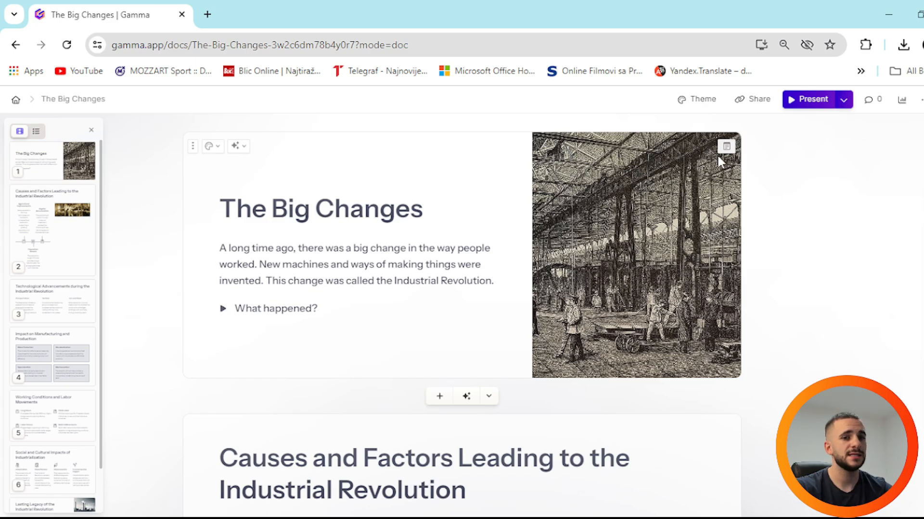
Reopen The Big Changes from the overview of all gammas and examine its page view analytics.
click(16, 99)
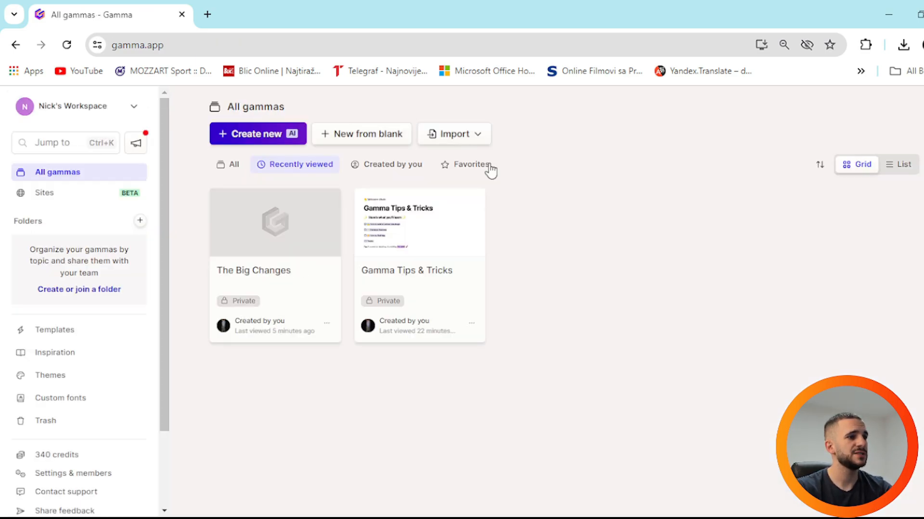
click(290, 250)
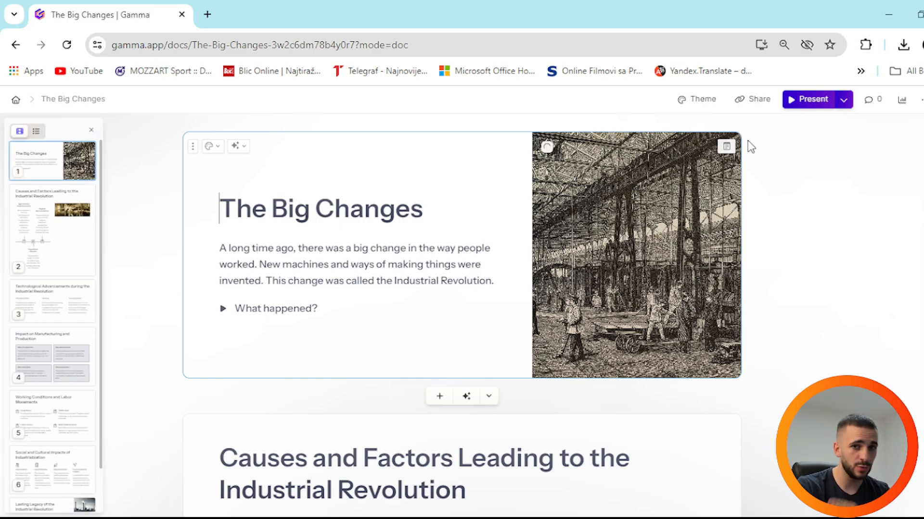
click(901, 100)
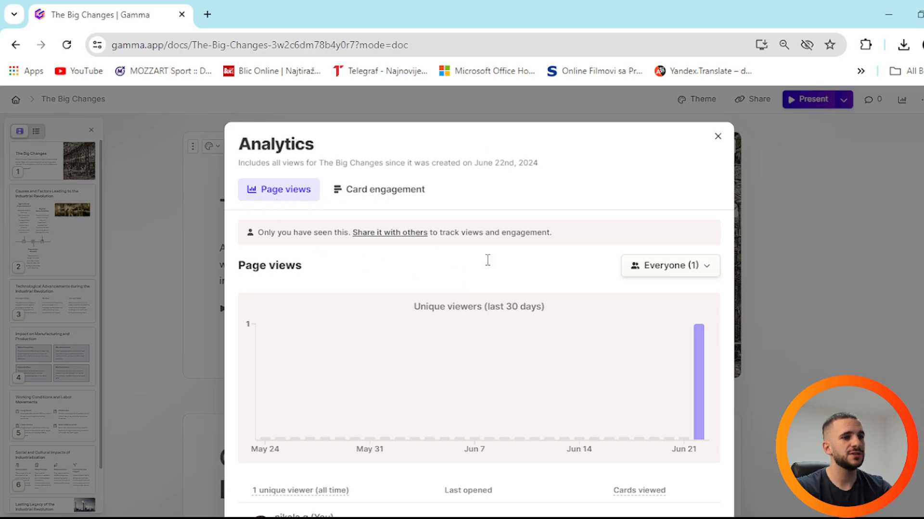
scroll(605, 308, down, 4)
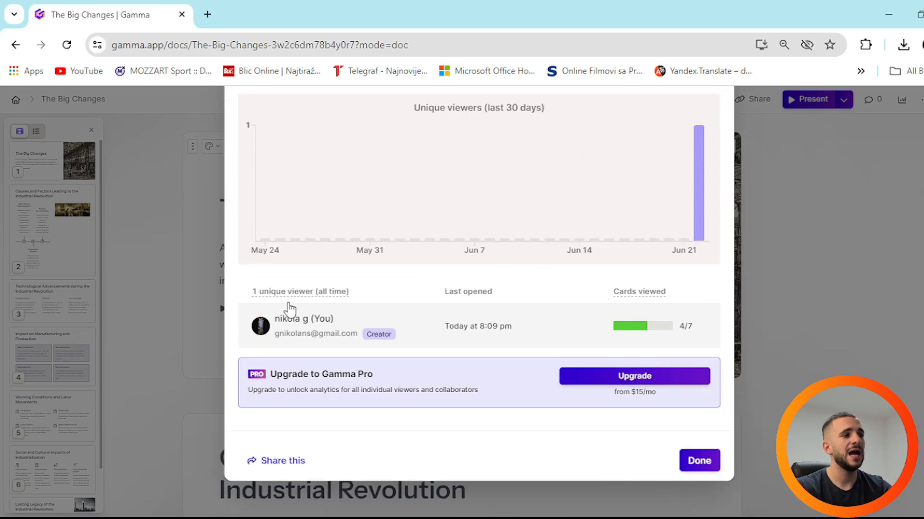
mouse_move(306, 298)
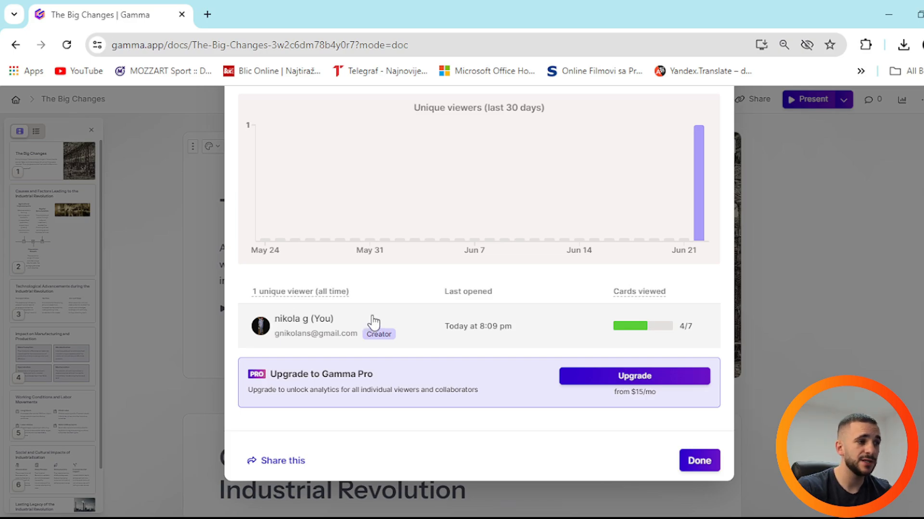
scroll(512, 330, up, 4)
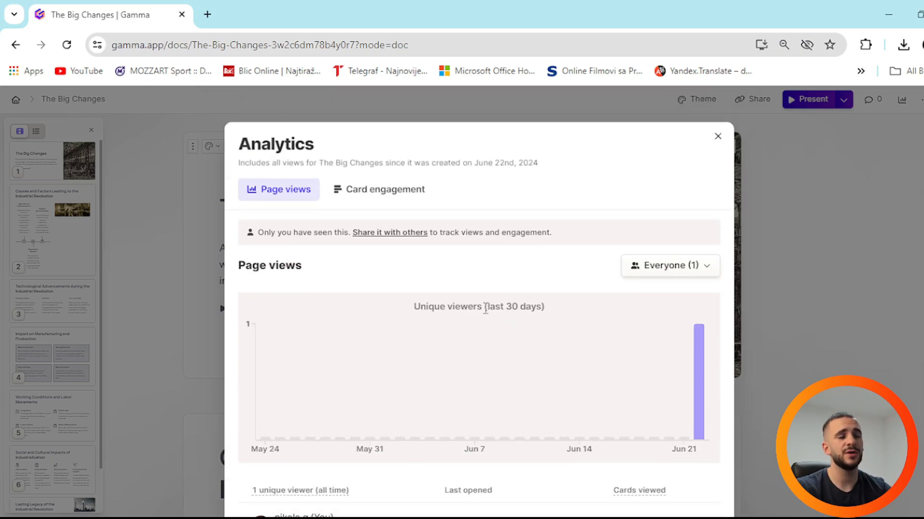
Examine the card engagement analytics by time spent and by percentage viewed.
click(383, 206)
scroll(426, 206, down, 3)
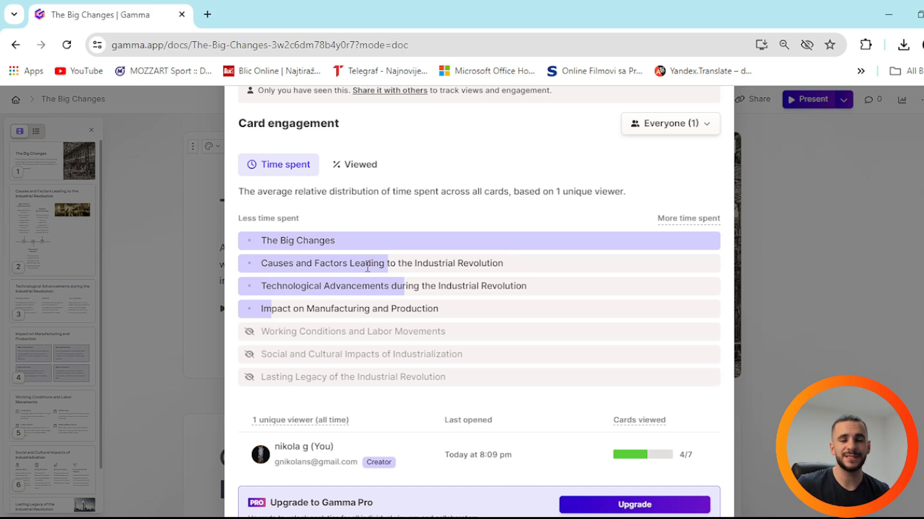
click(368, 166)
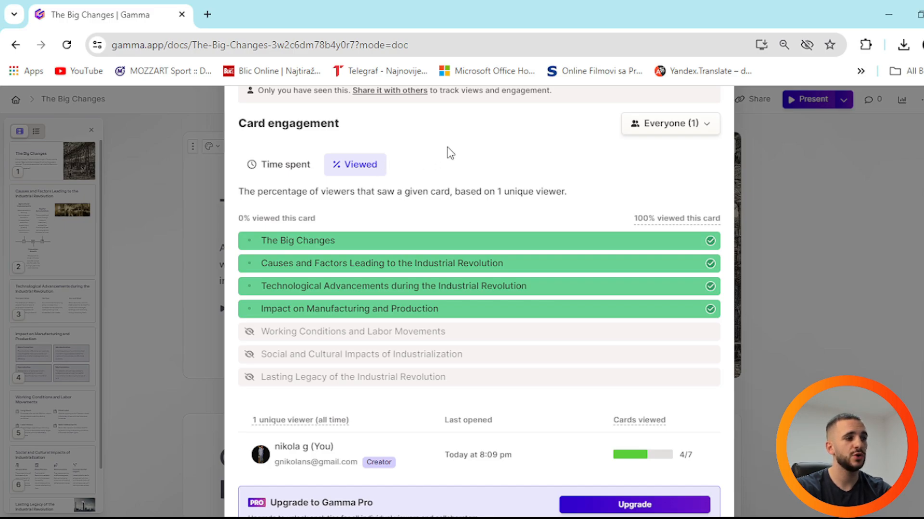
scroll(450, 152, down, 2)
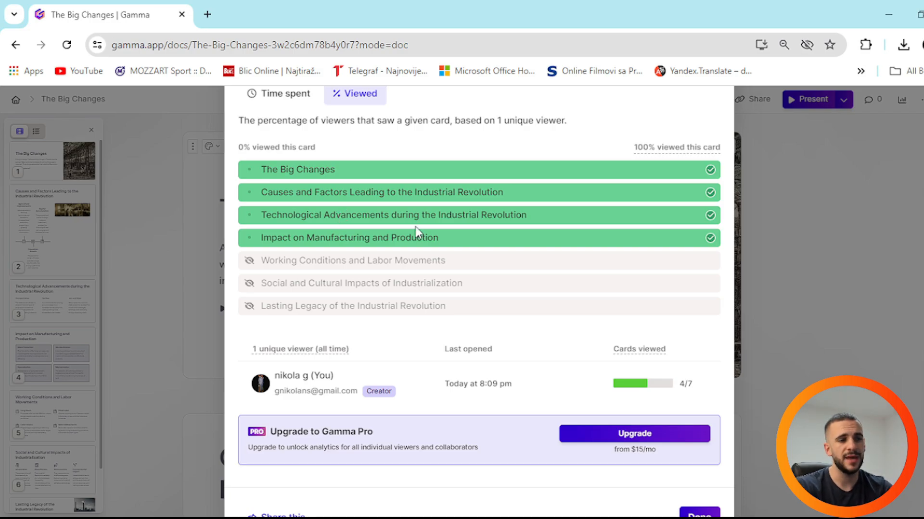
scroll(415, 231, down, 1)
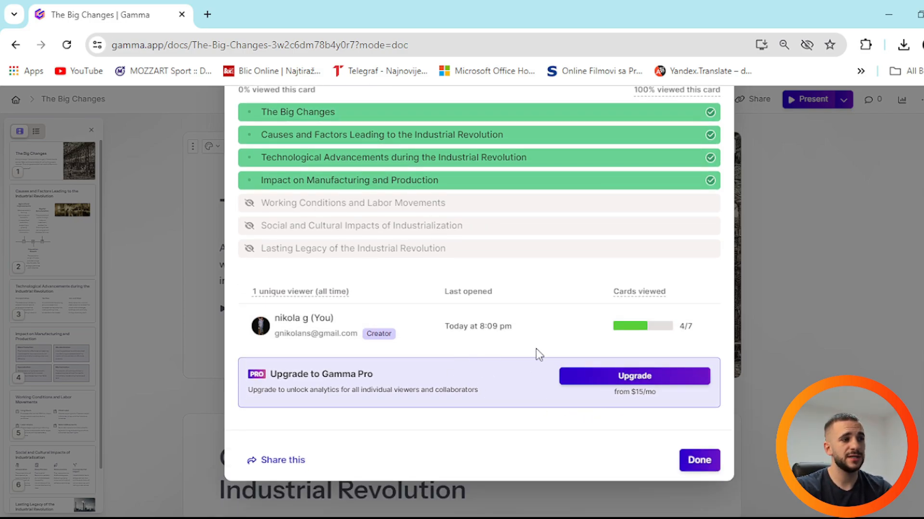
scroll(536, 348, up, 5)
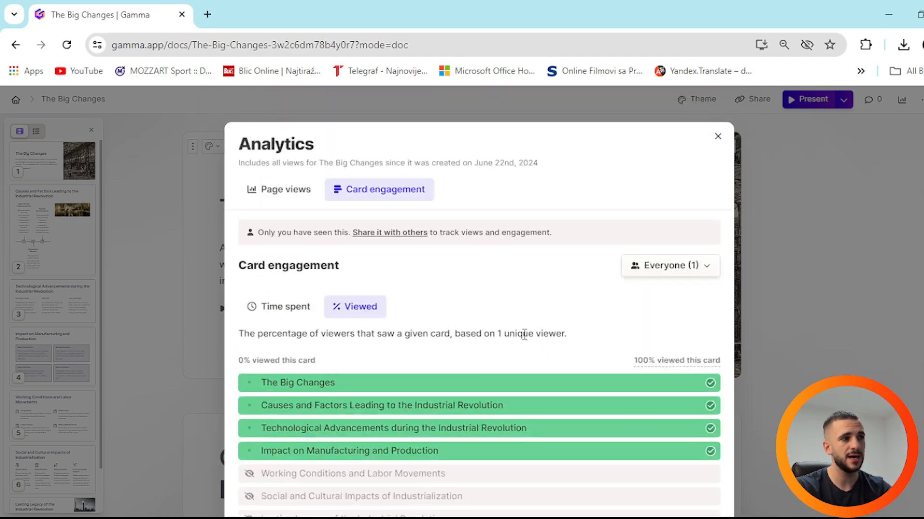
Review the page view analytics again, close the analytics, and return to the overview of all gammas.
click(285, 192)
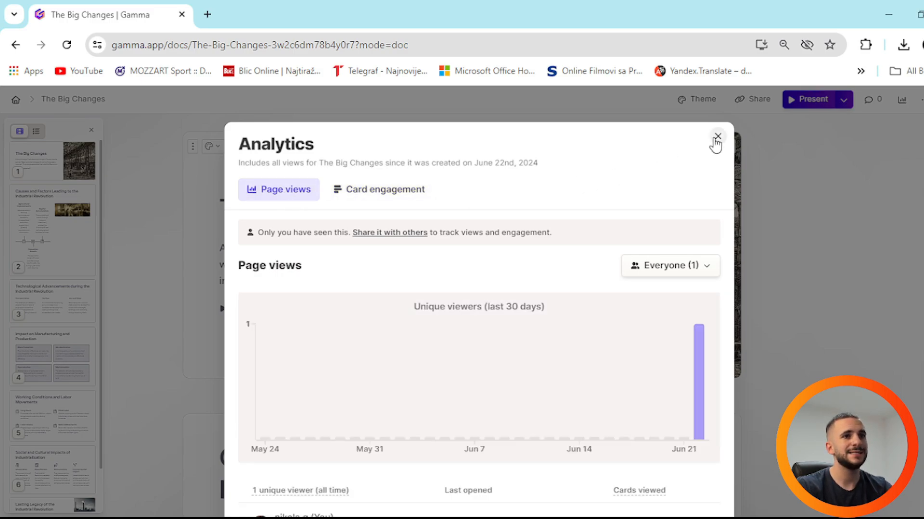
click(716, 138)
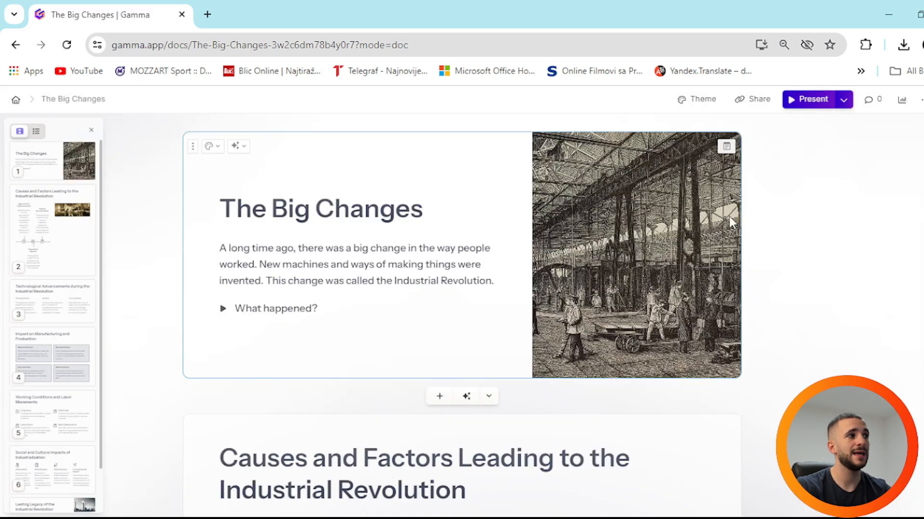
click(16, 100)
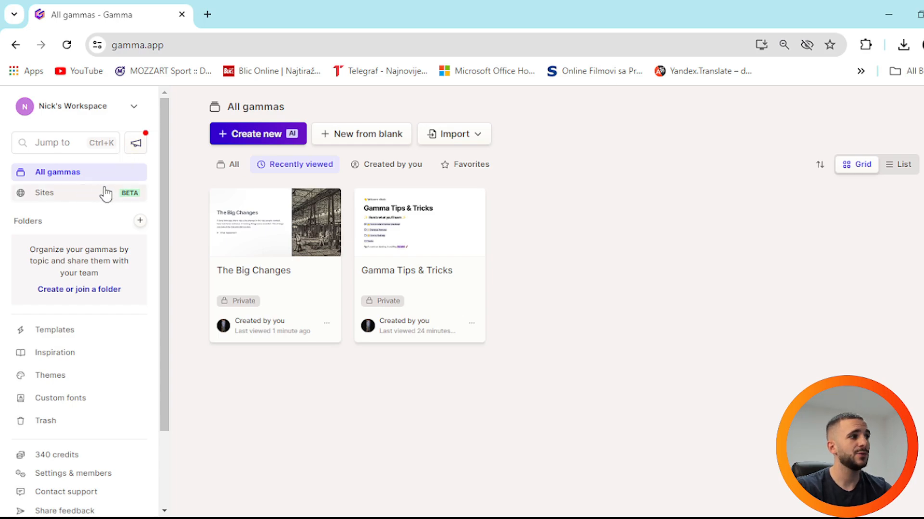
Look at the starting themes offered for a new custom theme, and close the theme chooser without creating one.
scroll(104, 188, down, 2)
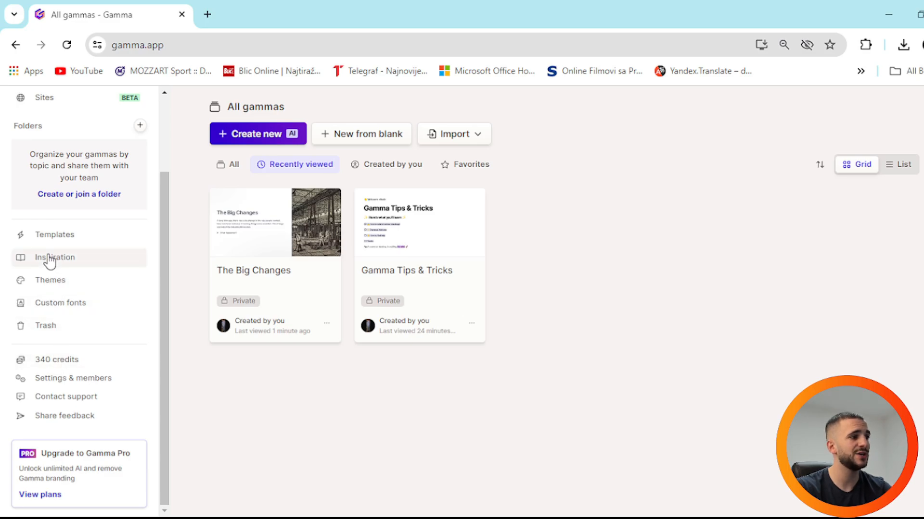
click(51, 281)
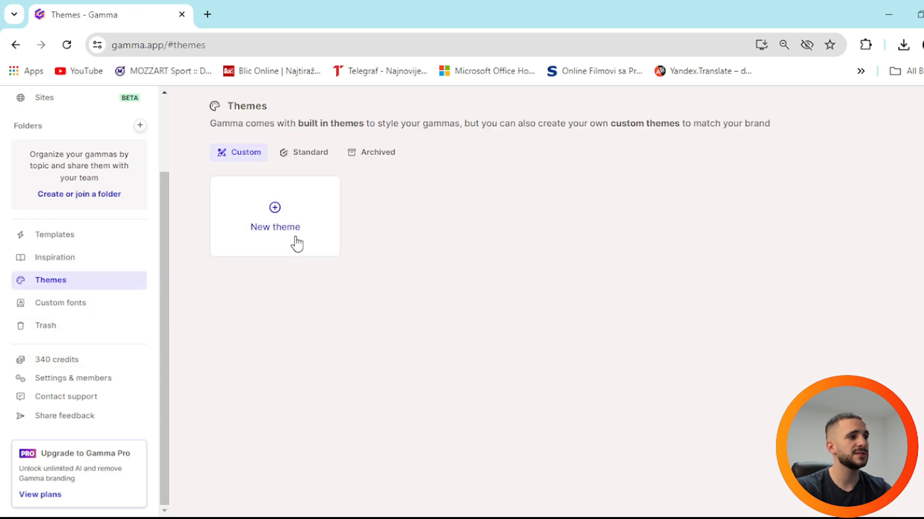
click(299, 253)
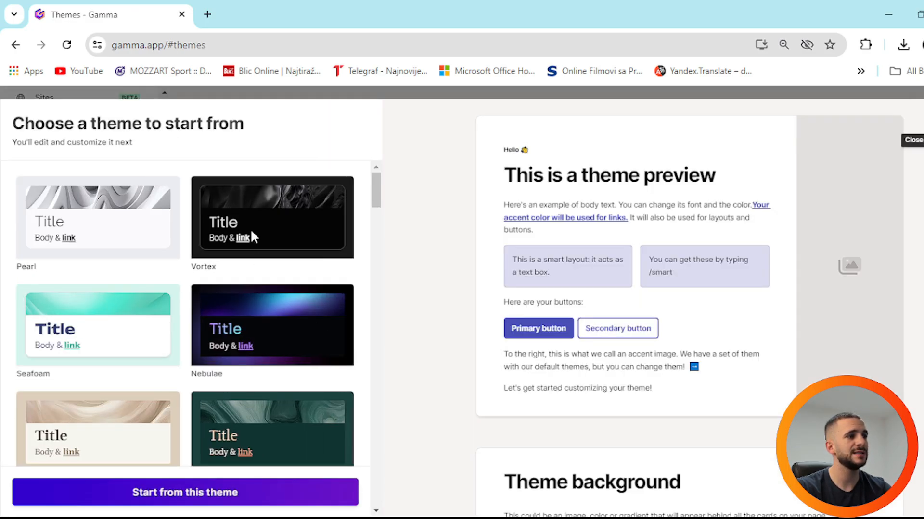
click(250, 231)
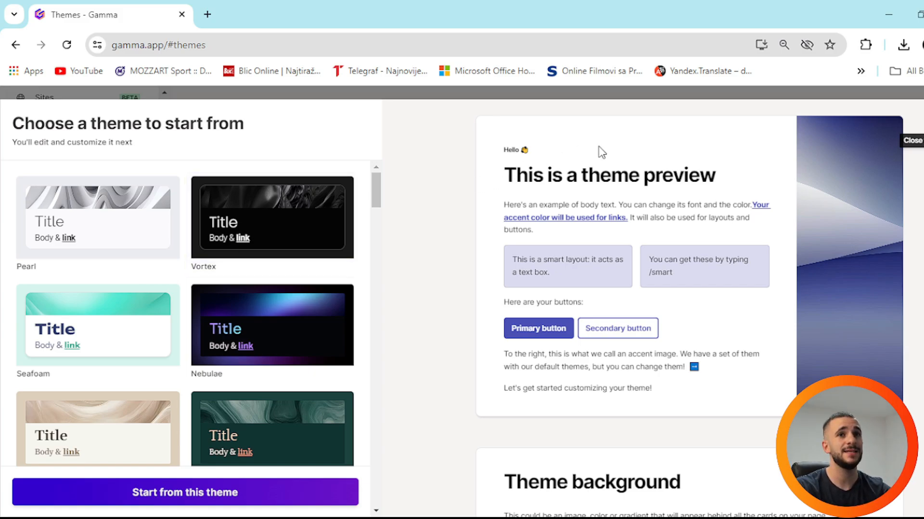
click(920, 127)
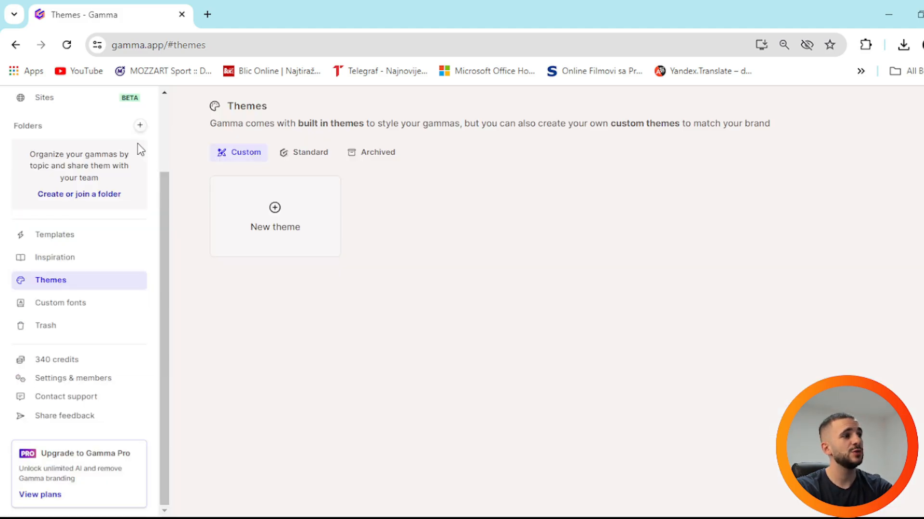